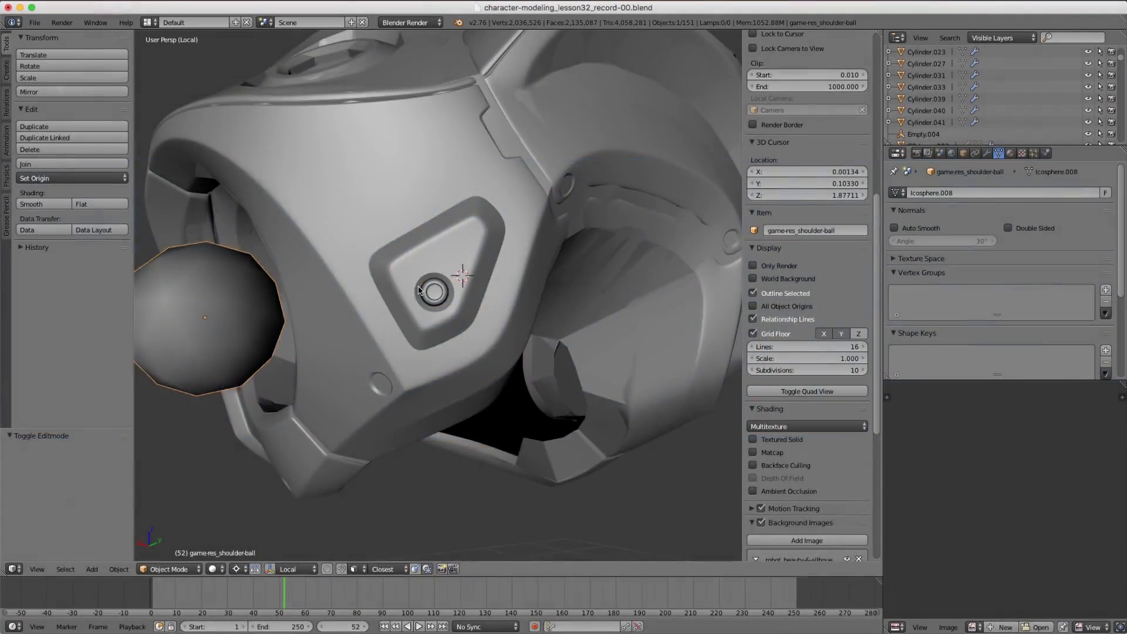
# - Inspect the recessed panel with the round bolt on the torso's side and its surroundings from several angles
pyautogui.moveTo(418, 282); pyautogui.dragTo(415, 299, button='middle')
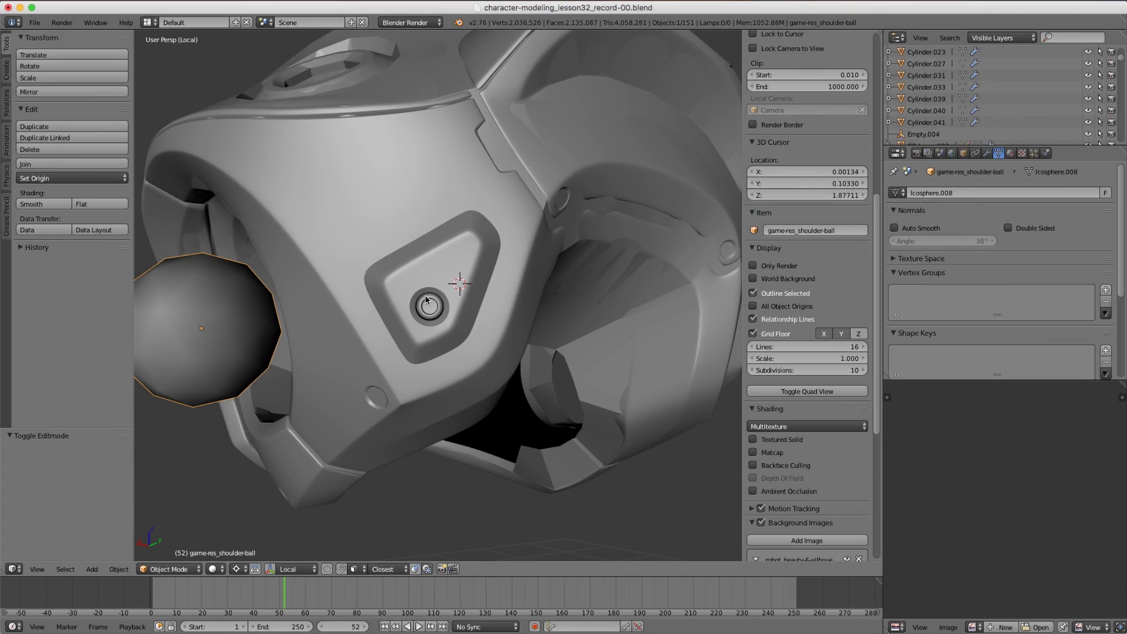
pyautogui.scroll(3, 441, 296)
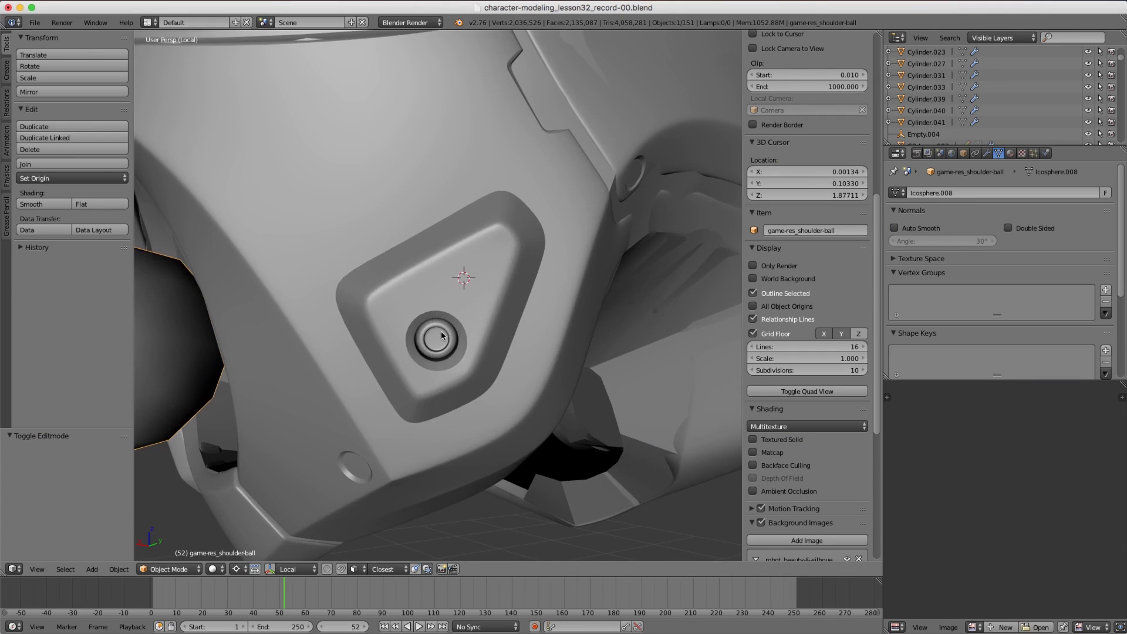
pyautogui.scroll(-2, 485, 252)
pyautogui.scroll(2, 485, 244)
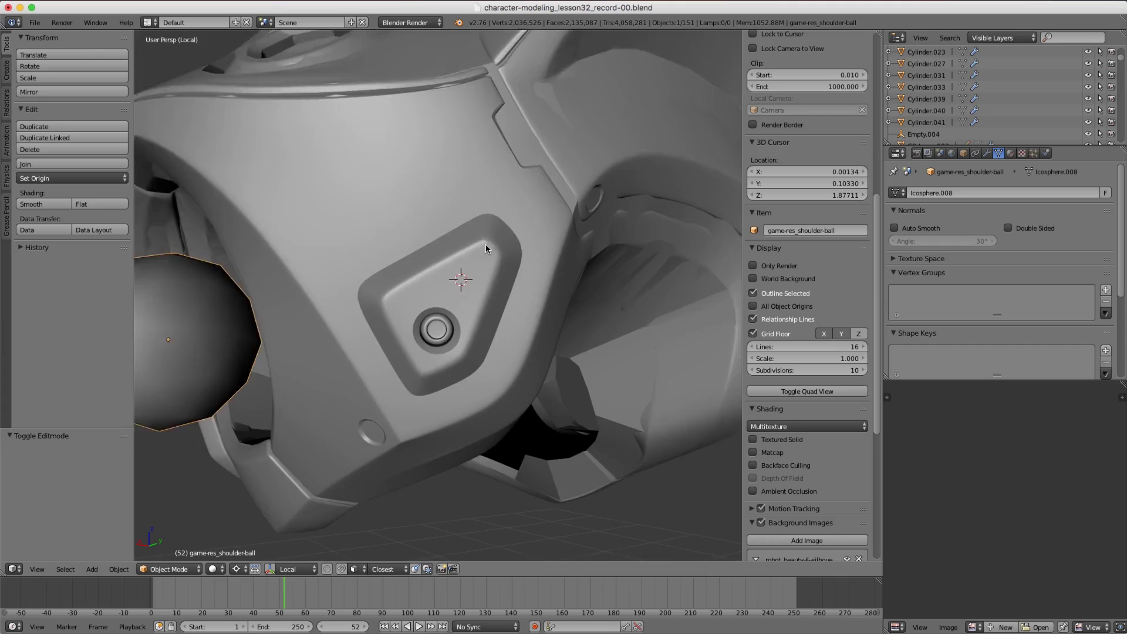
pyautogui.moveTo(485, 244); pyautogui.dragTo(474, 260, button='middle')
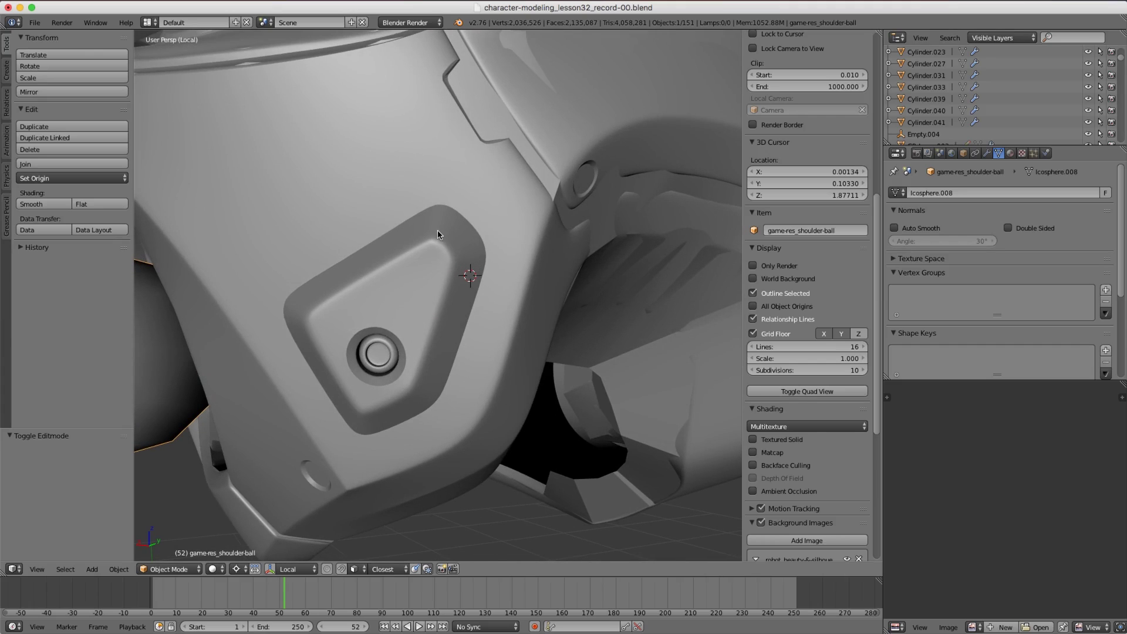
pyautogui.moveTo(453, 249); pyautogui.dragTo(471, 257, button='middle')
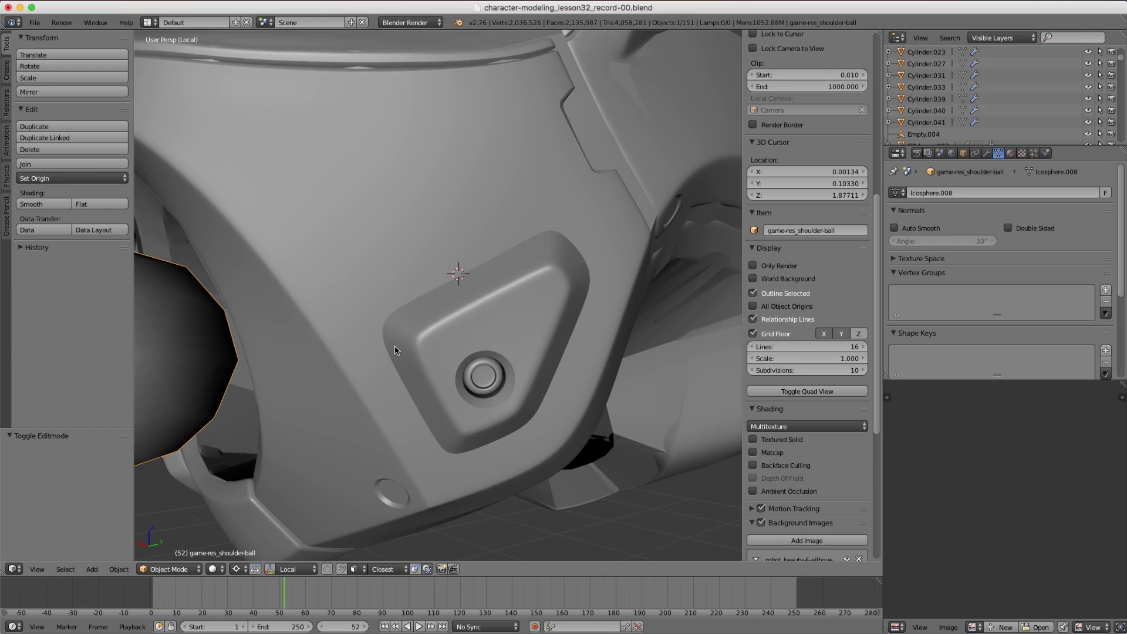
pyautogui.moveTo(395, 350); pyautogui.dragTo(381, 320, button='middle')
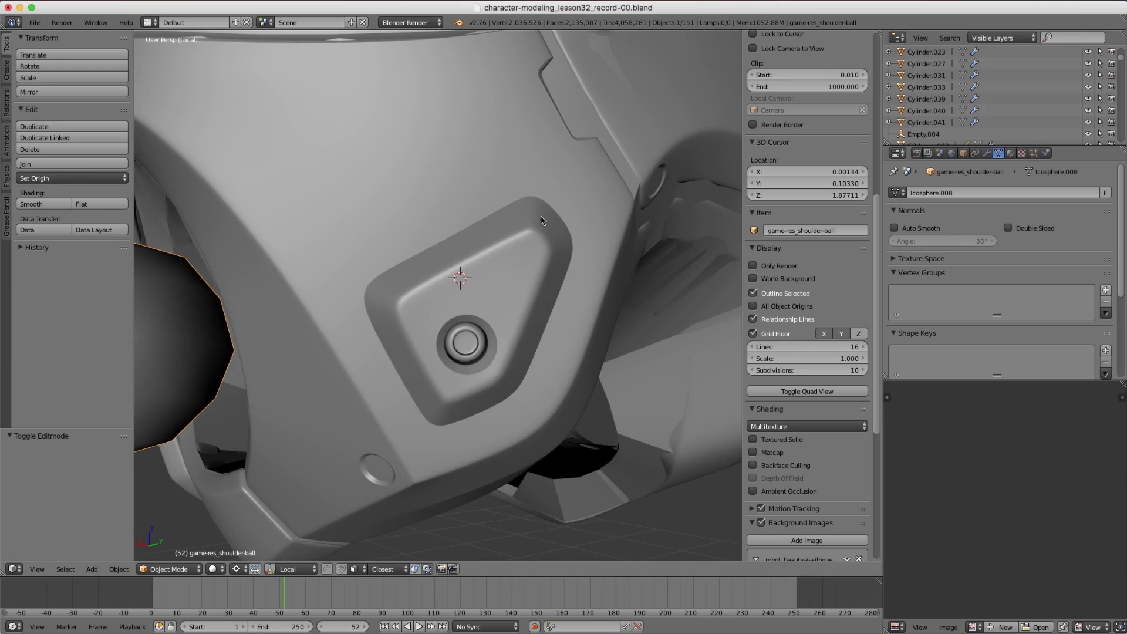
pyautogui.scroll(-4, 541, 219)
pyautogui.moveTo(470, 217); pyautogui.dragTo(500, 230, button='middle')
pyautogui.scroll(2, 497, 215)
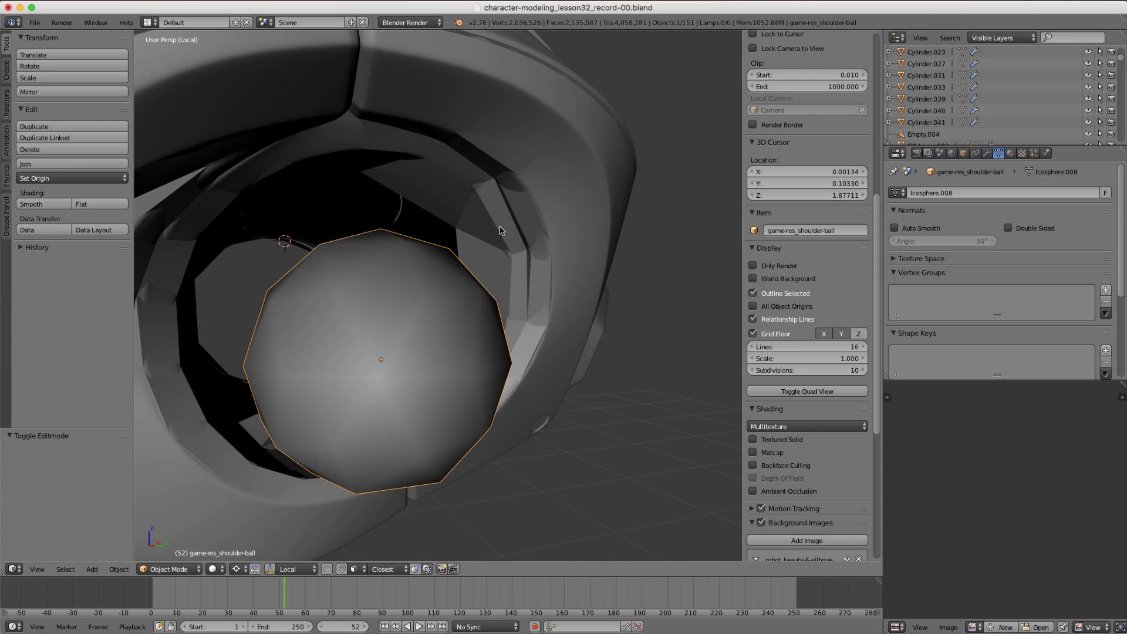
pyautogui.moveTo(589, 326)
pyautogui.mouseDown(button='middle')
pyautogui.moveTo(565, 327)
pyautogui.moveTo(607, 327)
pyautogui.moveTo(533, 312)
pyautogui.moveTo(315, 217)
pyautogui.mouseUp(button='middle')
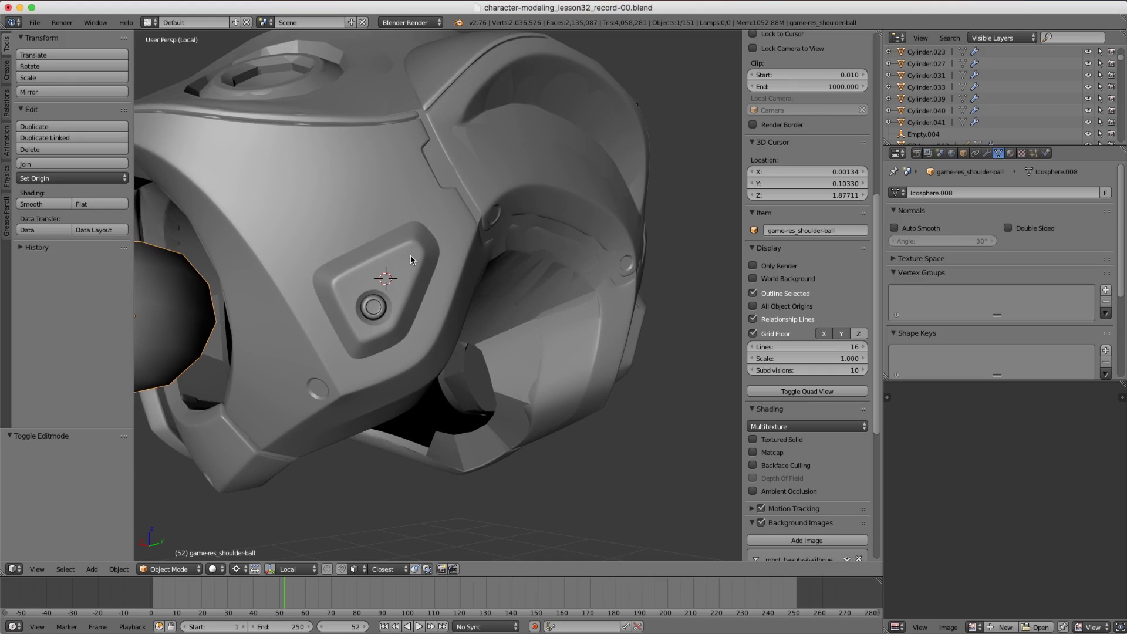
pyautogui.scroll(-2, 410, 255)
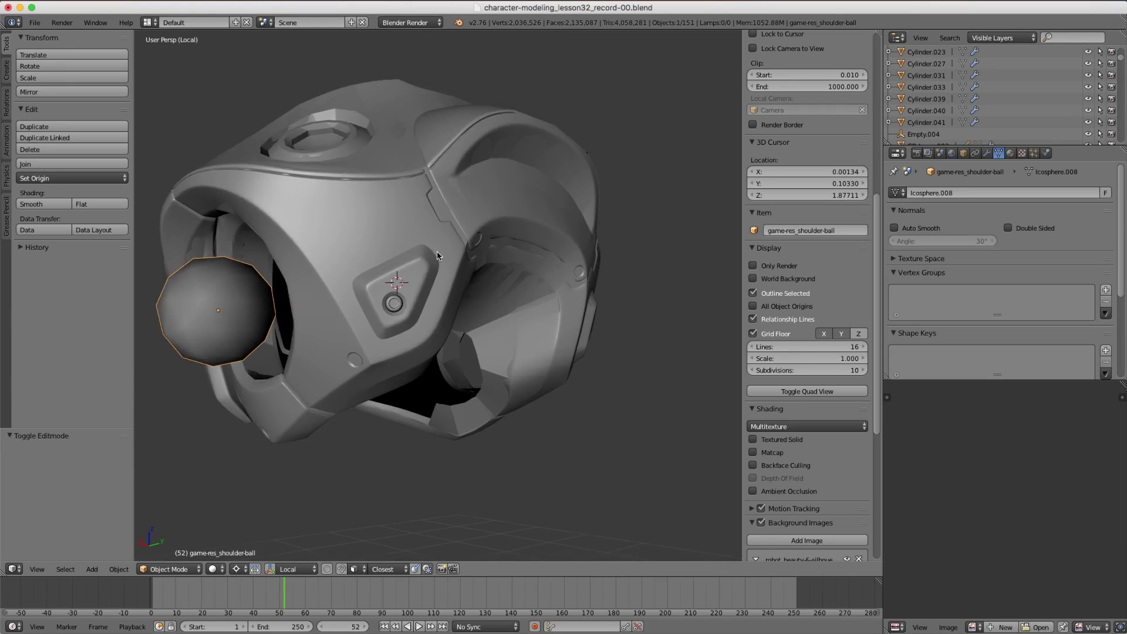
# - Open game-res_torso-A in Edit Mode with vertex selection and select the border vertex above the recessed panel
pyautogui.moveTo(439, 259); pyautogui.dragTo(464, 326, button='middle')
pyautogui.scroll(2, 400, 282)
pyautogui.rightClick(434, 181)
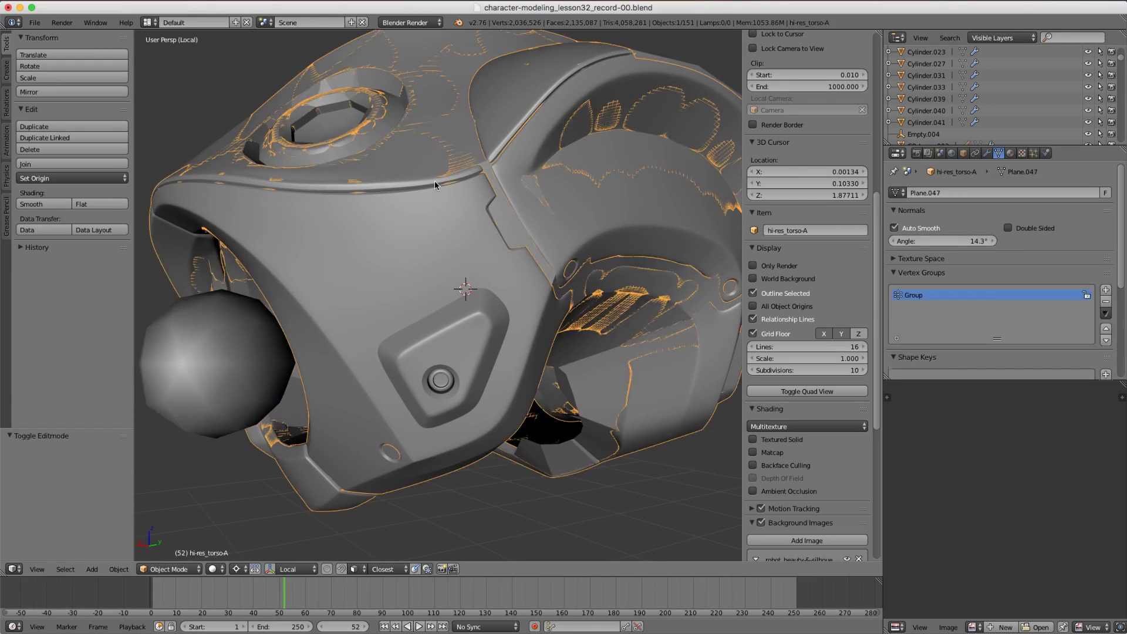
pyautogui.press('Tab')
pyautogui.hotkey('ctrl', 'Tab')
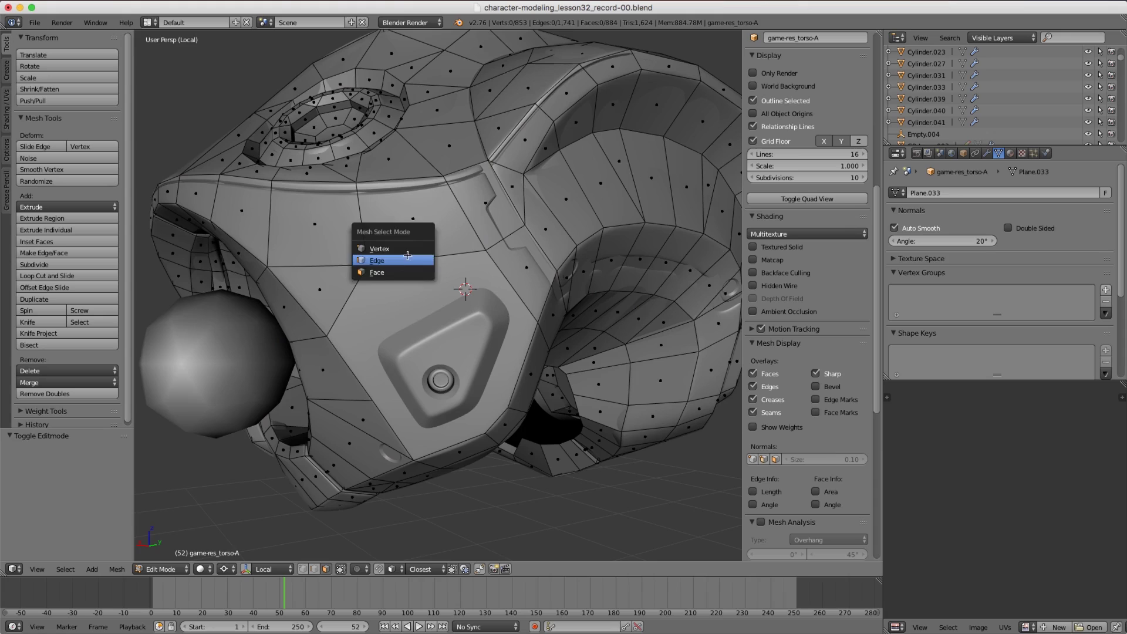
pyautogui.click(381, 243)
pyautogui.scroll(3, 381, 244)
pyautogui.rightClick(383, 240)
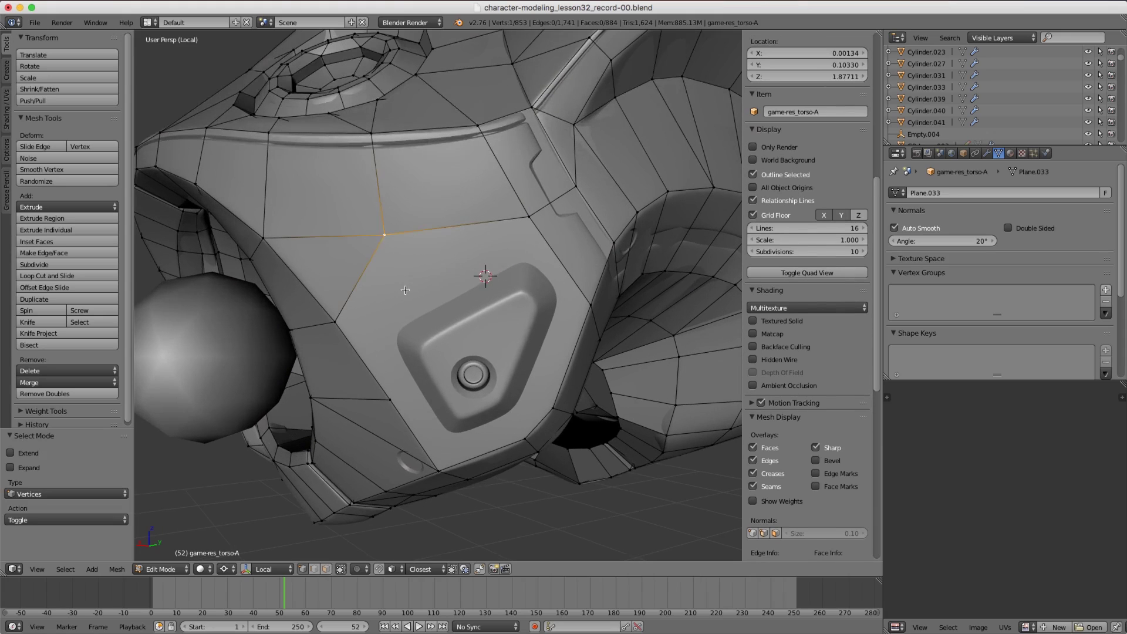
# - Extrude the vertex to the recess's nearest upper corner, using the Median Point pivot and snapping to place it
pyautogui.moveTo(383, 240); pyautogui.dragTo(408, 281, button='middle')
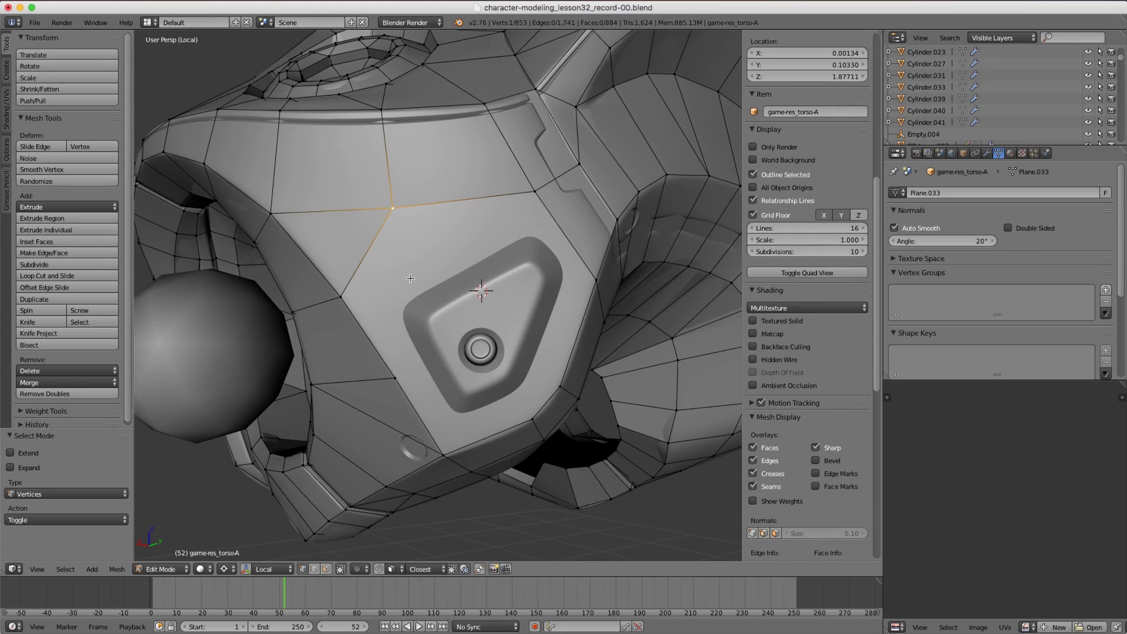
pyautogui.press('e')
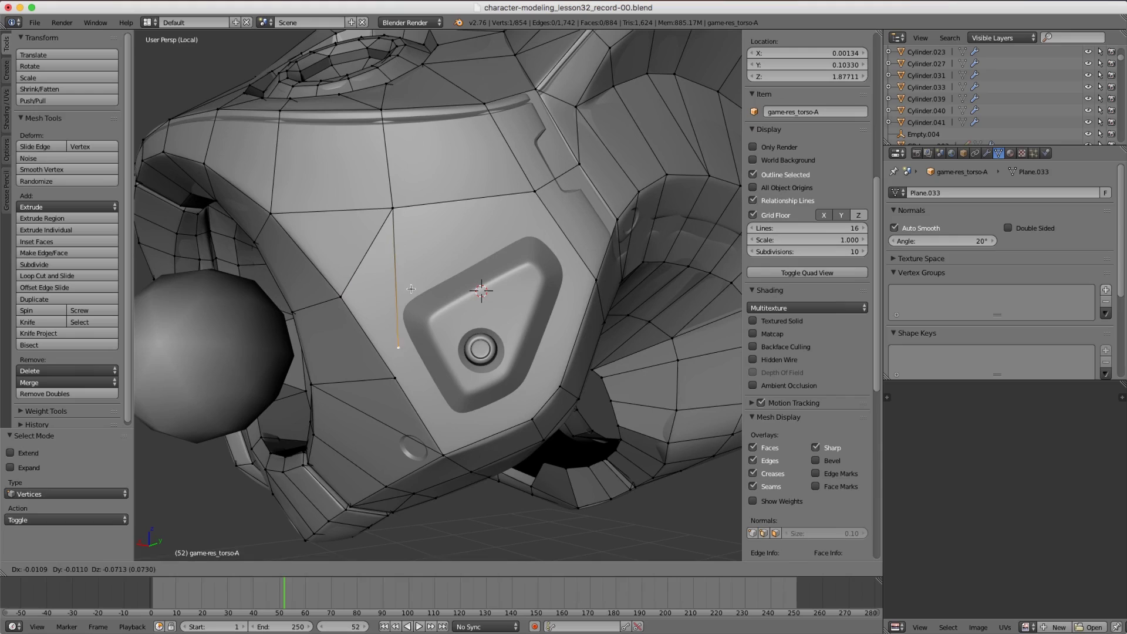
pyautogui.click(413, 287)
pyautogui.click(227, 569)
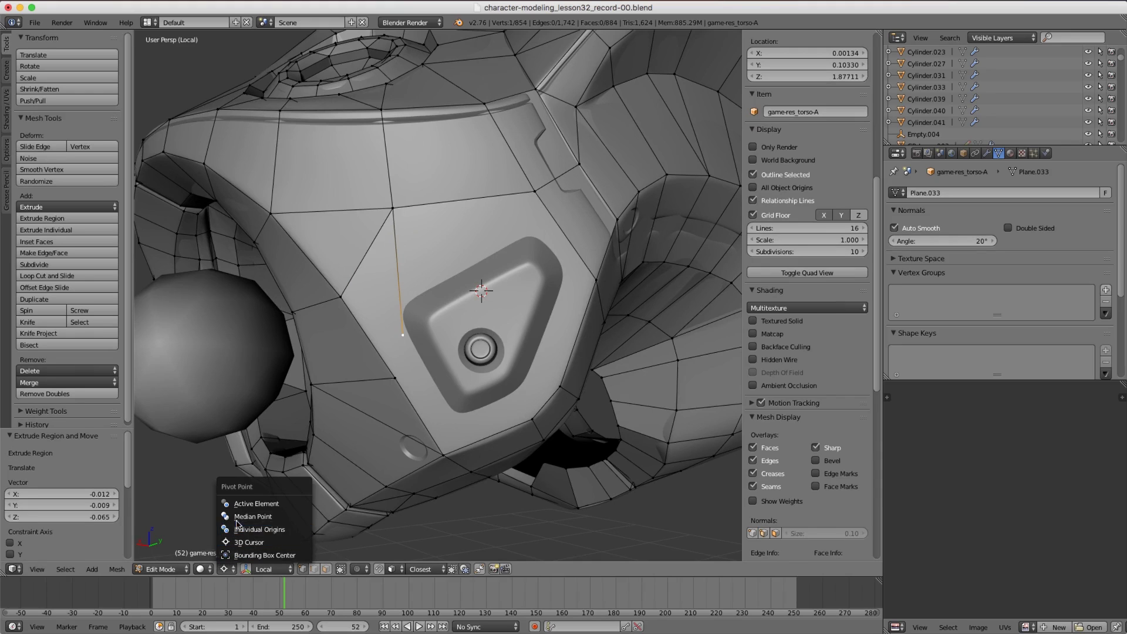
pyautogui.click(235, 517)
pyautogui.click(381, 569)
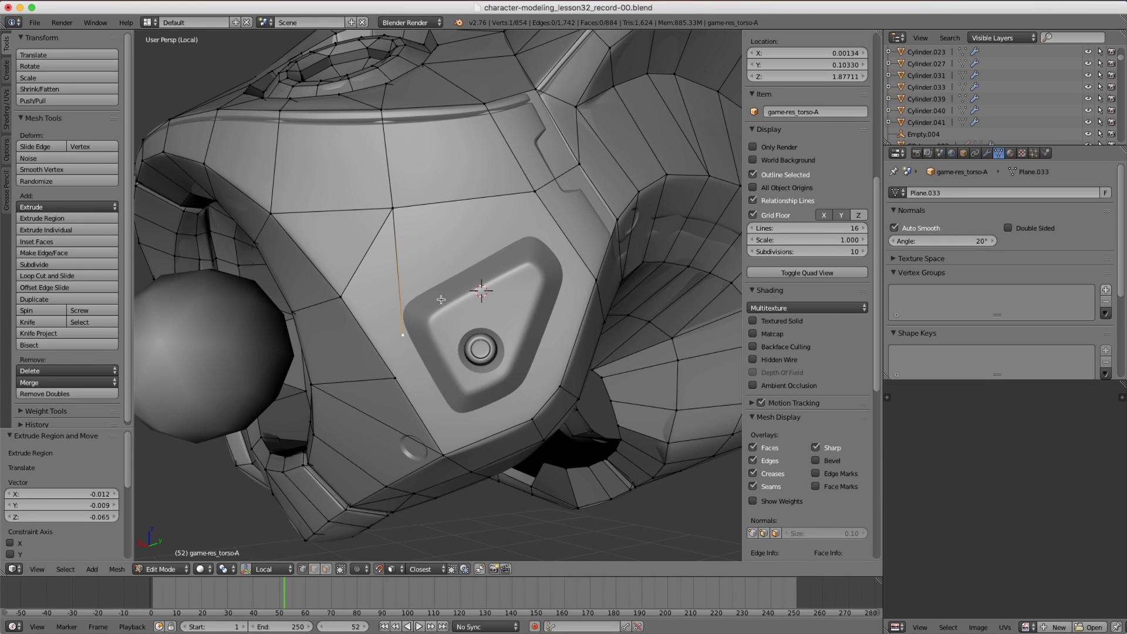
pyautogui.press('g')
pyautogui.click(442, 262)
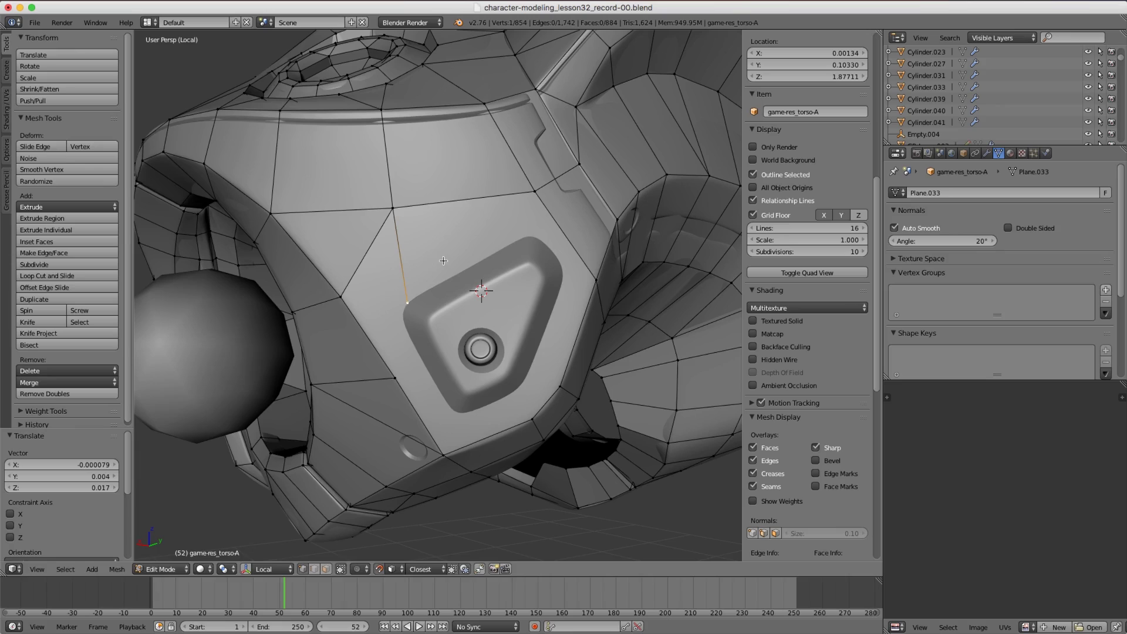
# - Extrude the corner vertex, merge the new end At Last into the adjacent border vertex, and reposition the corner just outside the recess
pyautogui.press('e')
pyautogui.click(438, 280)
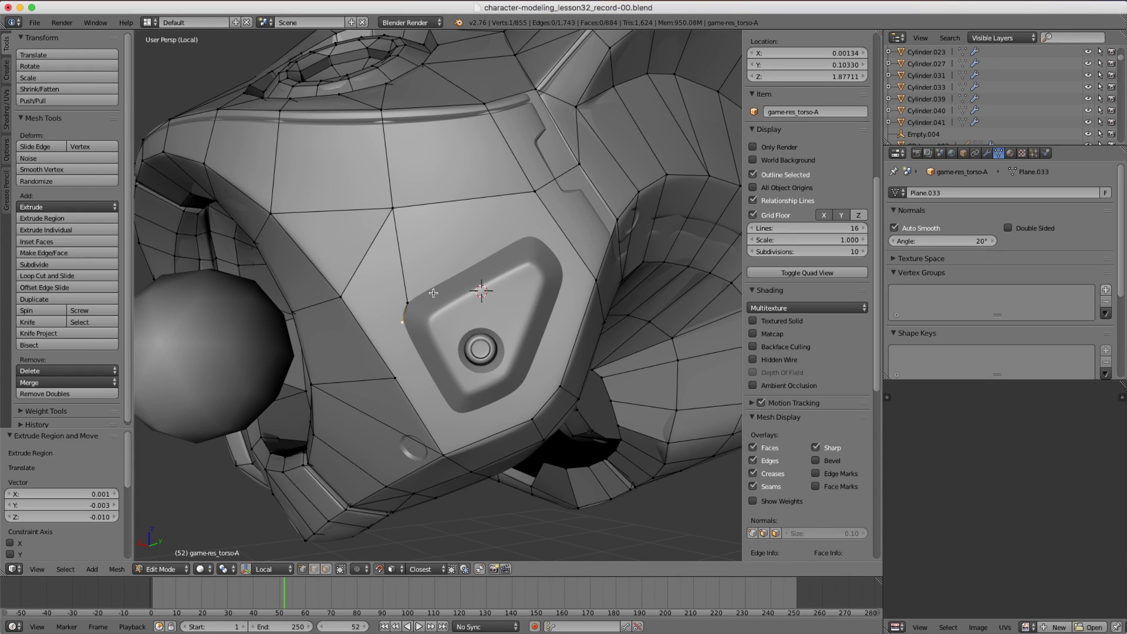
pyautogui.keyDown('shift'); pyautogui.rightClick(344, 295); pyautogui.keyUp('shift')
pyautogui.hotkey('alt', 'm')
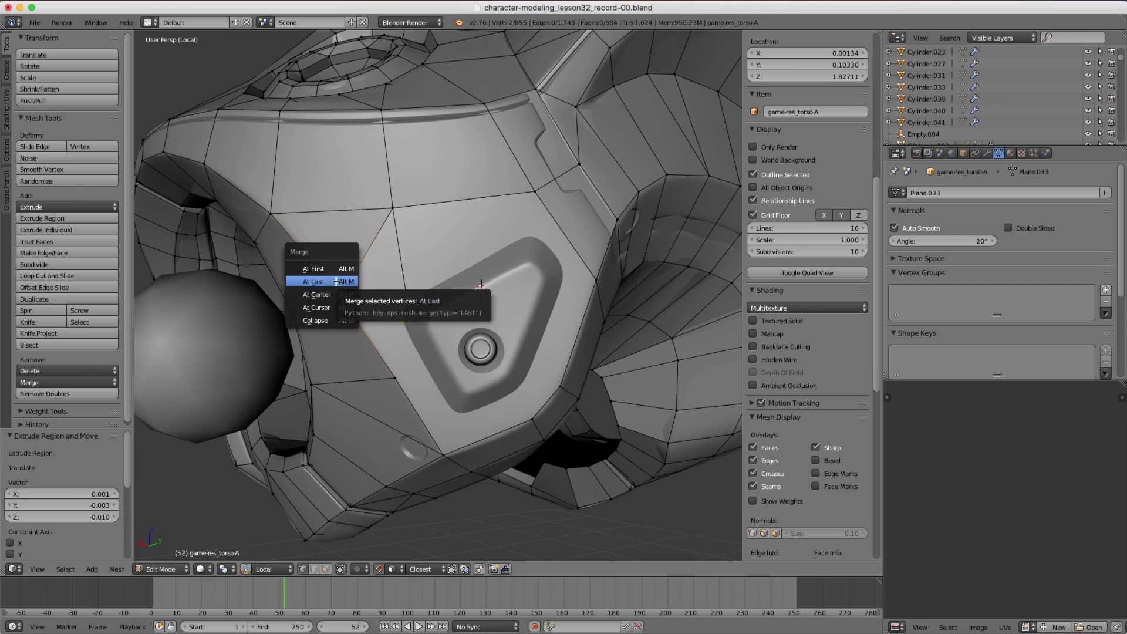
pyautogui.click(335, 282)
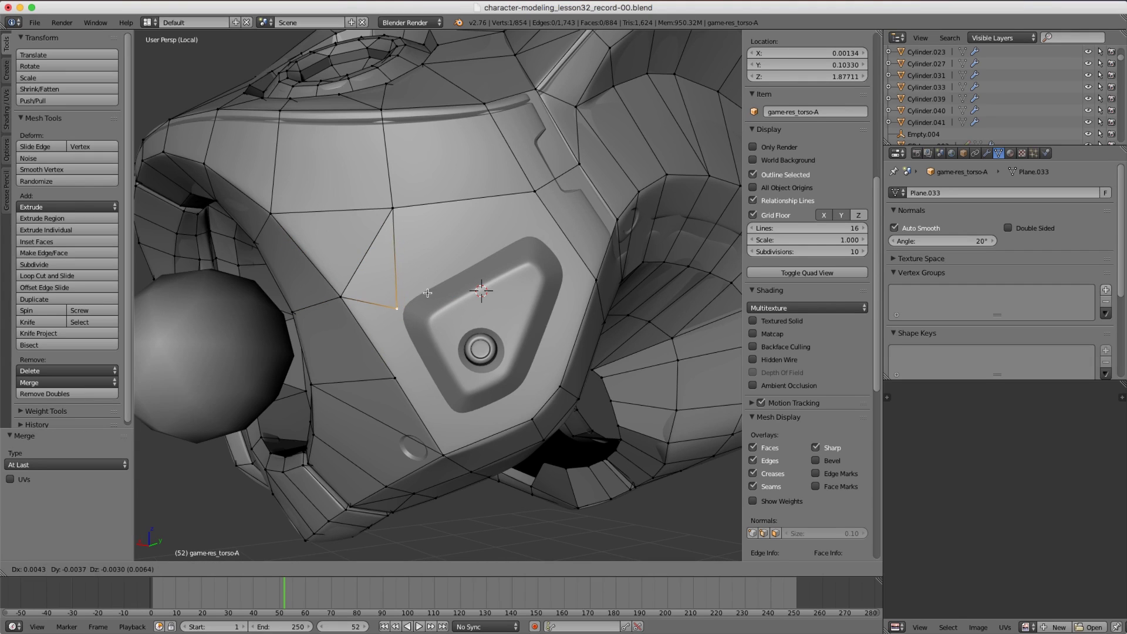
pyautogui.click(427, 293)
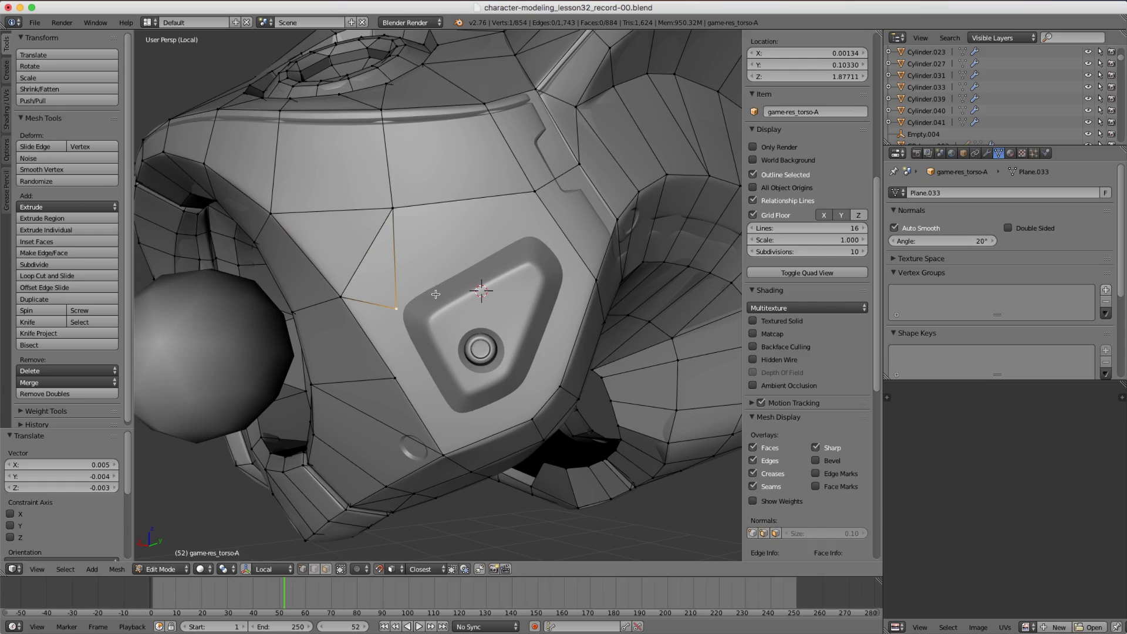
# - Sketch a temporary grease pencil mark around the recess's corner and erase it
pyautogui.moveTo(439, 285)
pyautogui.mouseDown()
pyautogui.moveTo(409, 299)
pyautogui.moveTo(408, 320)
pyautogui.mouseUp()
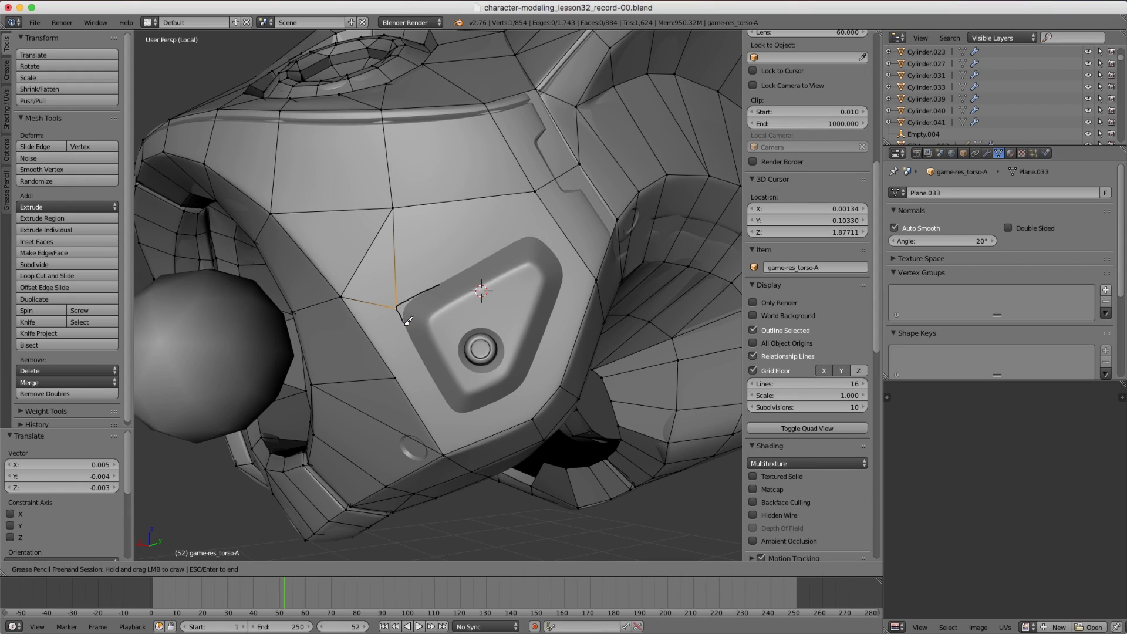
pyautogui.moveTo(405, 324); pyautogui.dragTo(422, 316, button='right')
pyautogui.press('Escape')
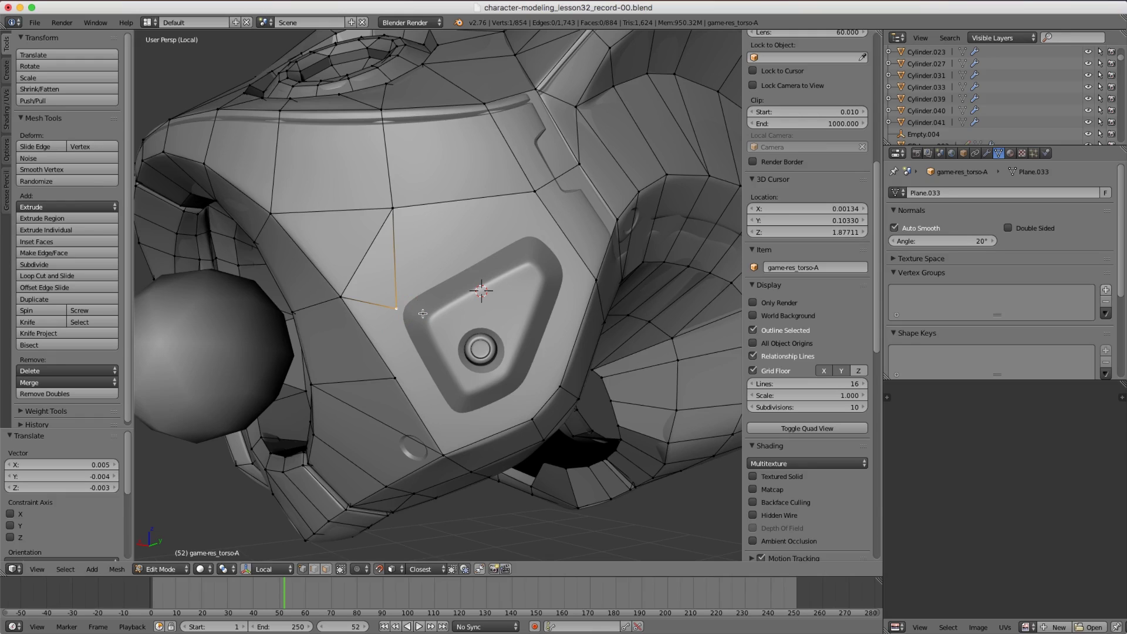
# - Extrude the corner vertex down the recess's side and along its lower edge, placing a vertex at each lower corner
pyautogui.press('e')
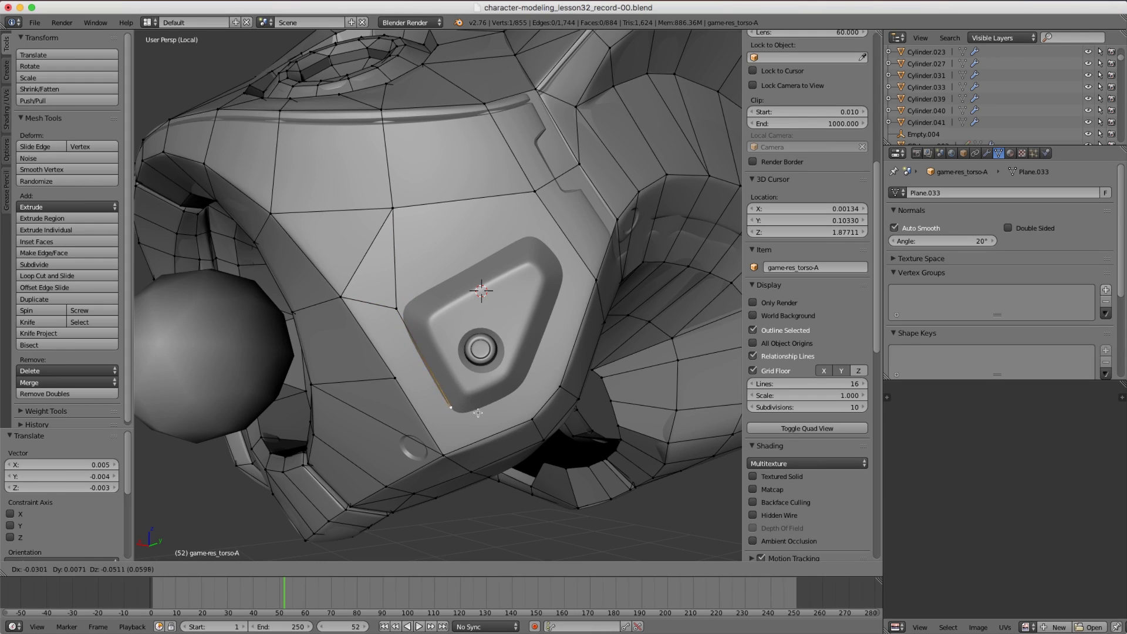
pyautogui.click(483, 421)
pyautogui.moveTo(483, 409); pyautogui.dragTo(478, 390, button='middle')
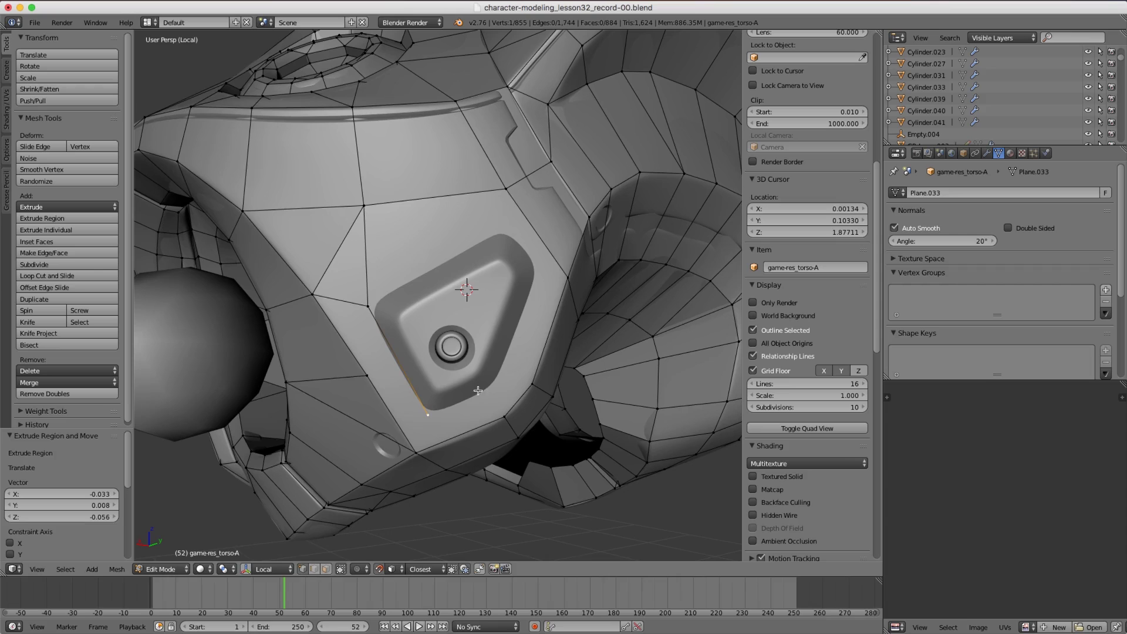
pyautogui.press('e')
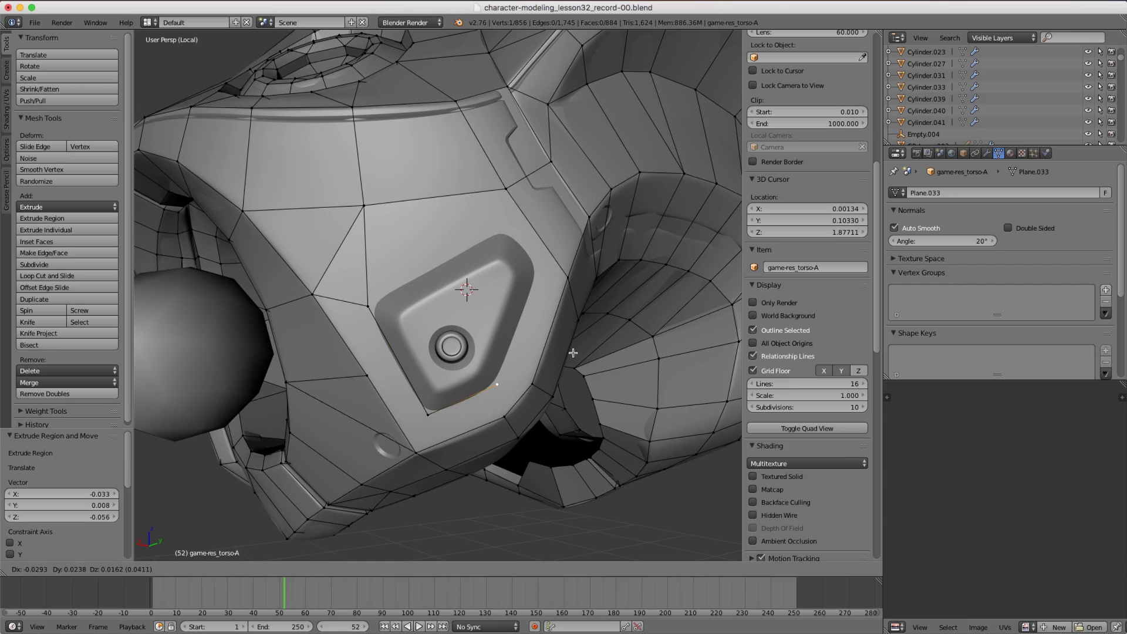
pyautogui.click(573, 352)
# - Extrude the outline up the recess's far side and around its top, placing two vertices at the rounded upper corner
pyautogui.keyDown('shift'); pyautogui.moveTo(536, 307); pyautogui.dragTo(520, 319, button='middle'); pyautogui.keyUp('shift')
pyautogui.press('e')
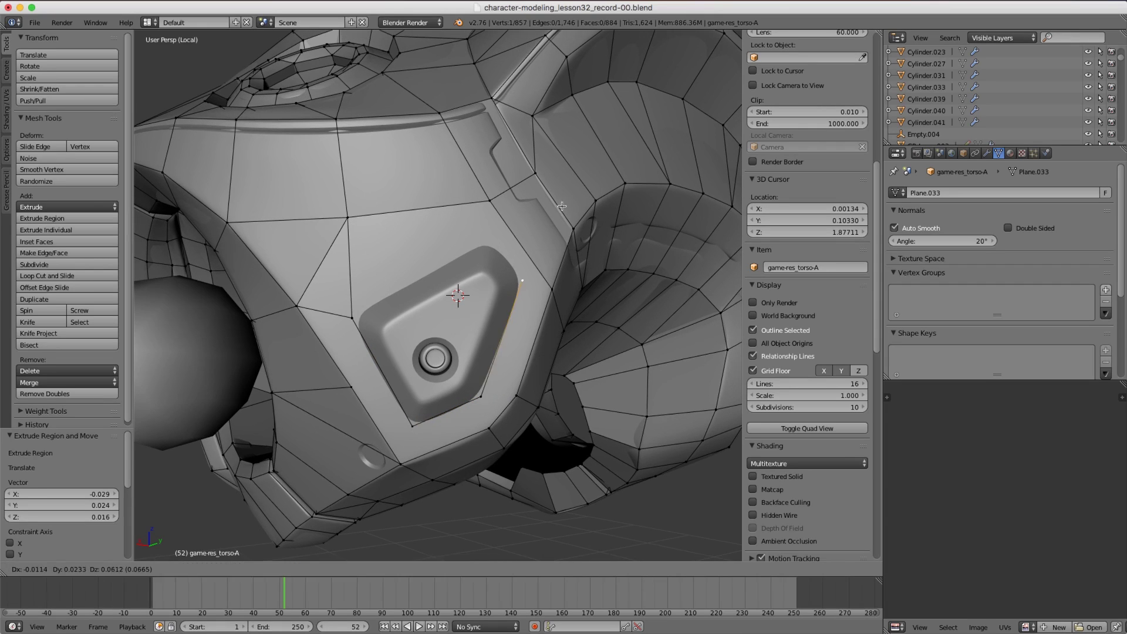
pyautogui.click(561, 201)
pyautogui.press('e')
pyautogui.click(525, 169)
# - Close the recess outline with an edge to its starting corner and fill the adjoining triangle between the border vertices
pyautogui.keyDown('shift'); pyautogui.rightClick(353, 318); pyautogui.keyUp('shift')
pyautogui.press('f')
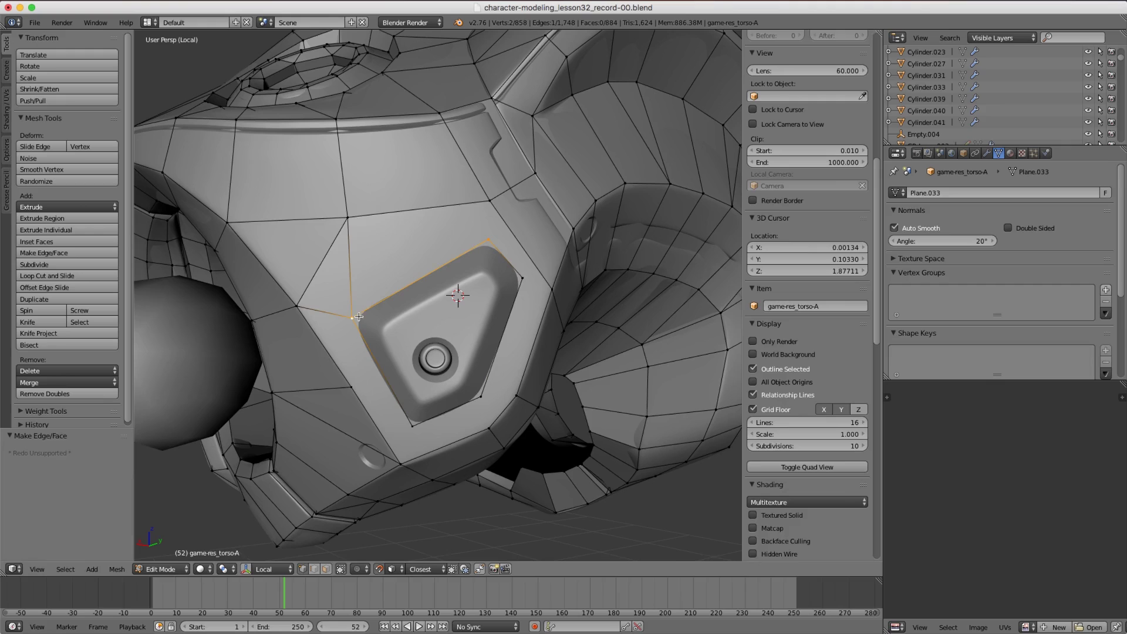
pyautogui.keyDown('shift'); pyautogui.rightClick(279, 312); pyautogui.keyUp('shift')
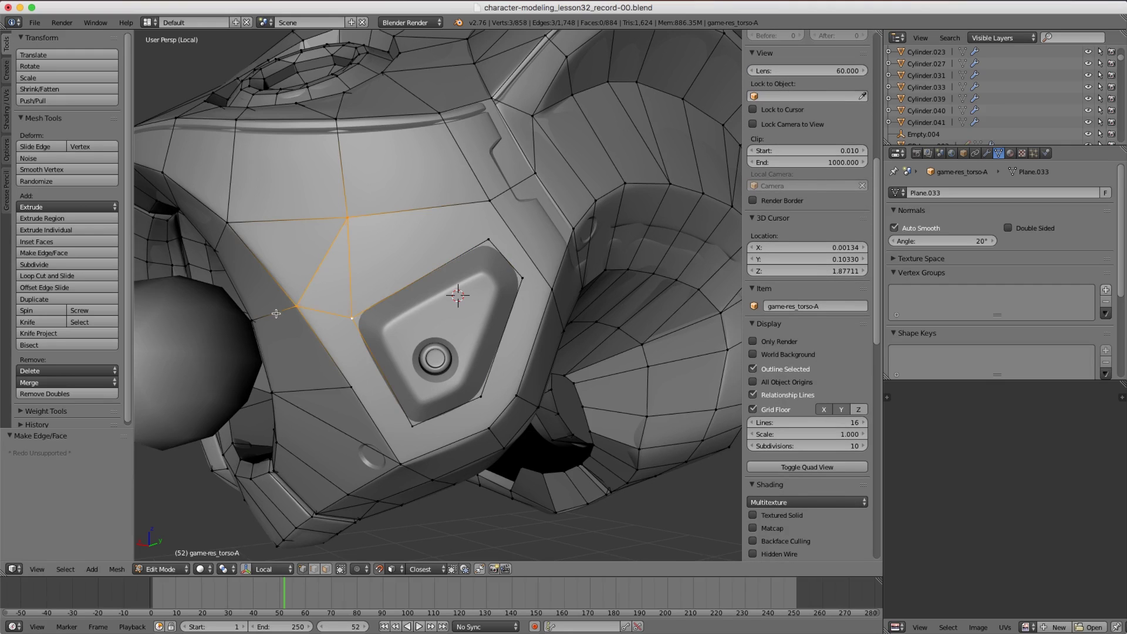
pyautogui.press('a')
pyautogui.rightClick(364, 391)
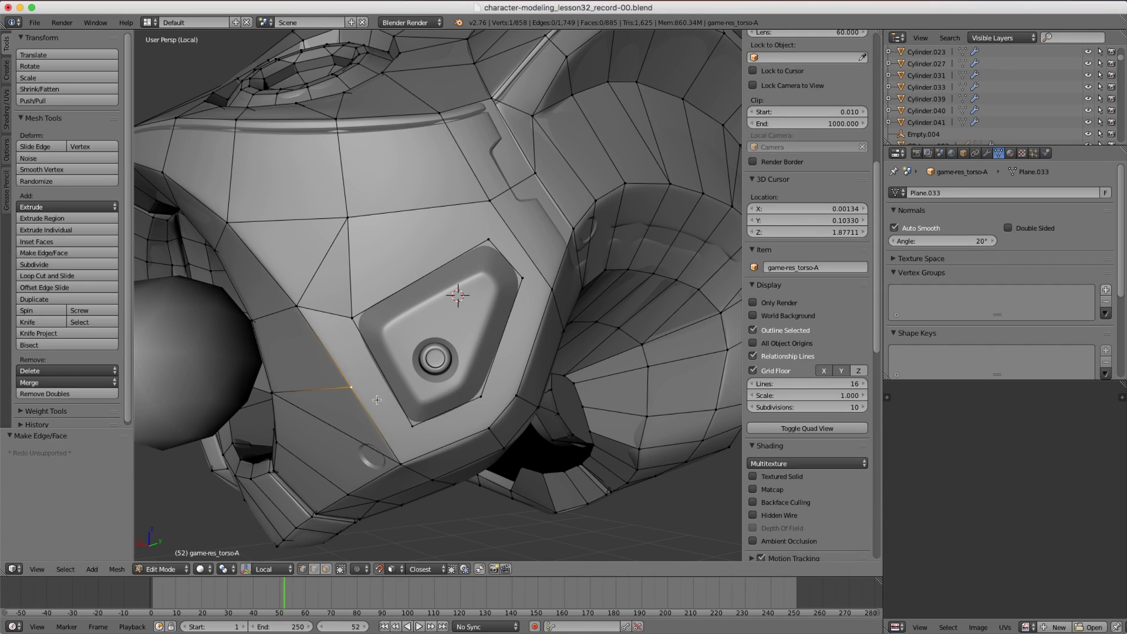
pyautogui.press('z')
pyautogui.hotkey('ctrl', 'z')
pyautogui.press('z')
pyautogui.hotkey('ctrl', 'z')
pyautogui.hotkey('ctrl', 'z')
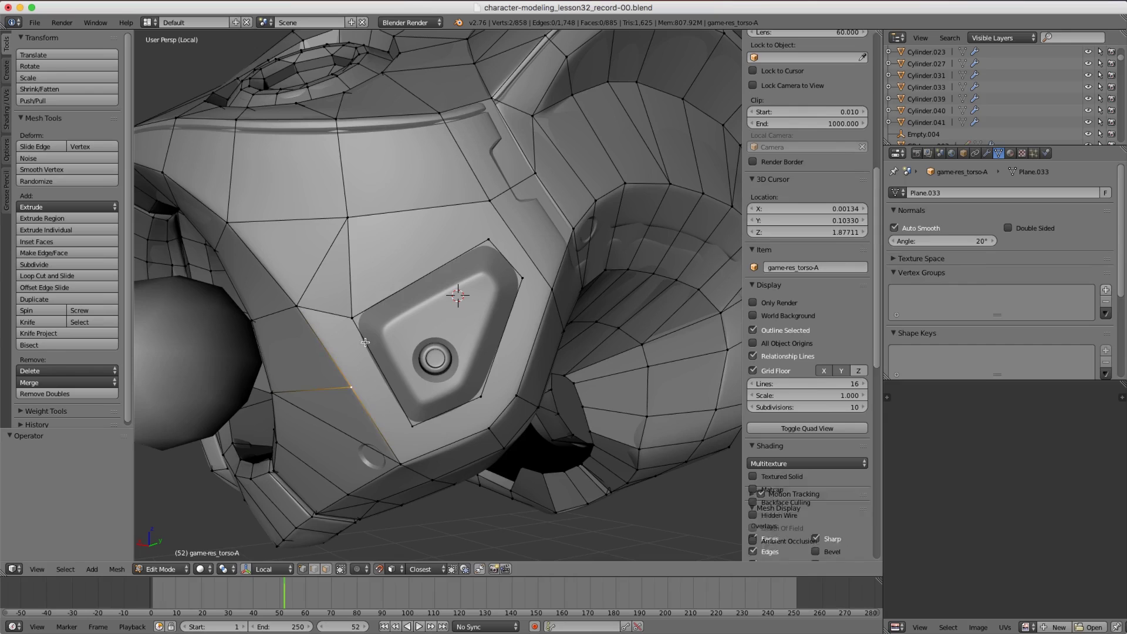
pyautogui.hotkey('ctrl', 'z')
pyautogui.hotkey('ctrl', 'z')
# - Connect the remaining corners of the recess outline to the neighbouring border vertices with edges
pyautogui.rightClick(415, 427)
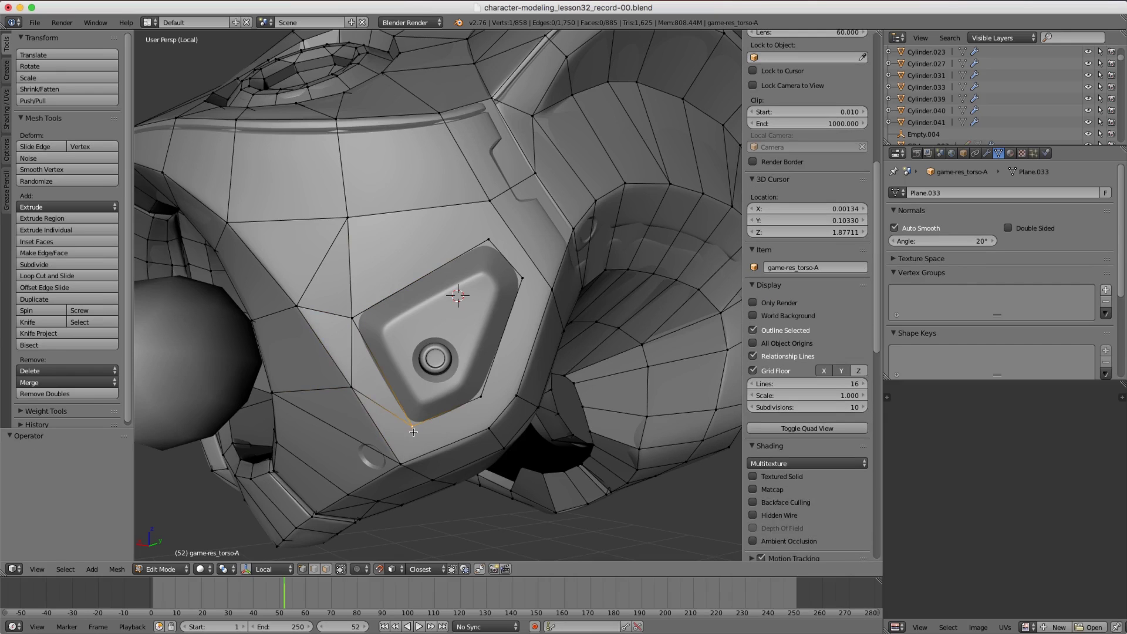
pyautogui.keyDown('shift'); pyautogui.rightClick(401, 463); pyautogui.keyUp('shift')
pyautogui.press('f')
pyautogui.press('a')
pyautogui.rightClick(481, 397)
pyautogui.keyDown('shift'); pyautogui.rightClick(489, 428); pyautogui.keyUp('shift')
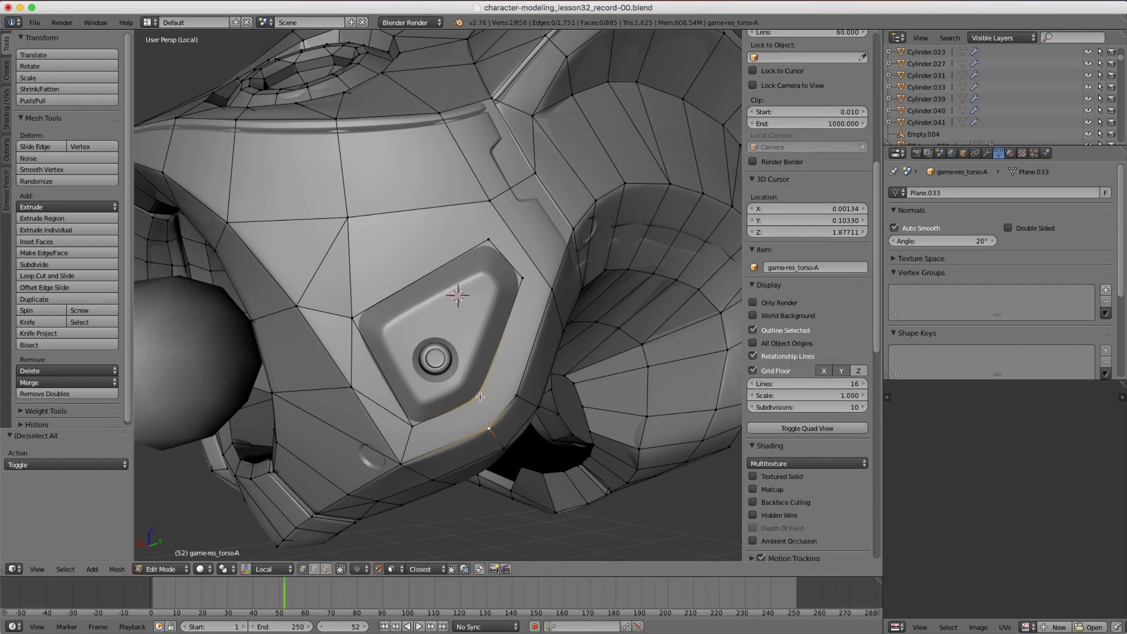
pyautogui.press('f')
pyautogui.keyDown('shift'); pyautogui.rightClick(516, 396); pyautogui.keyUp('shift')
pyautogui.press('f')
pyautogui.press('a')
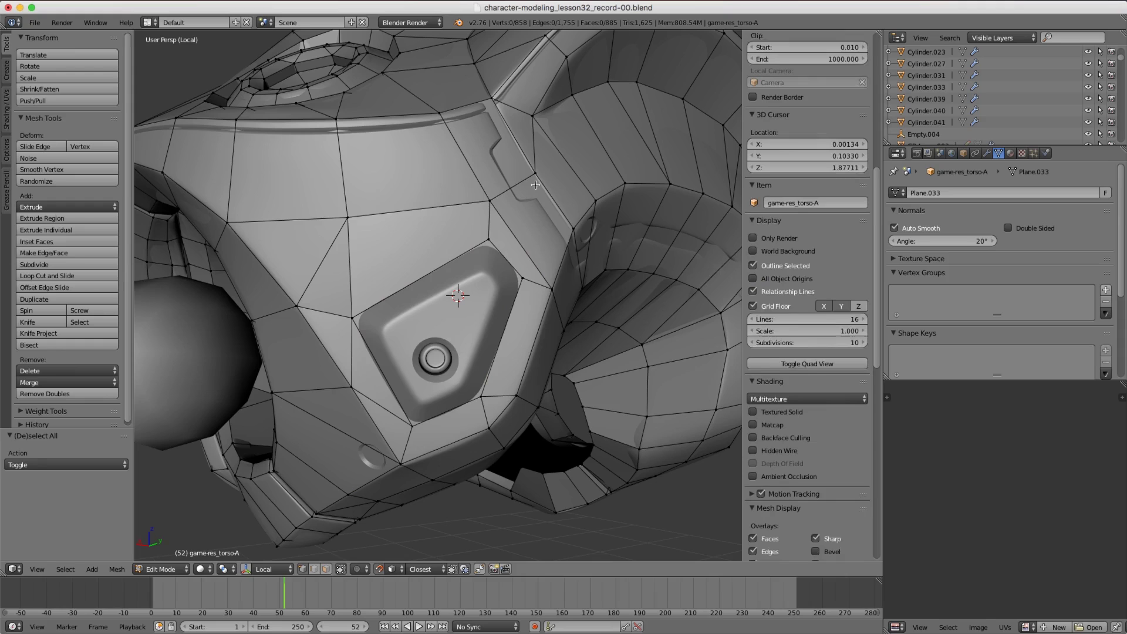
# - Fill the open areas around and inside the recess outline on the torso's side with faces
pyautogui.moveTo(520, 178)
pyautogui.keyDown('ctrl'); pyautogui.mouseDown()
pyautogui.moveTo(244, 291)
pyautogui.moveTo(487, 507)
pyautogui.moveTo(630, 413)
pyautogui.moveTo(629, 399)
pyautogui.mouseUp(); pyautogui.keyUp('ctrl')
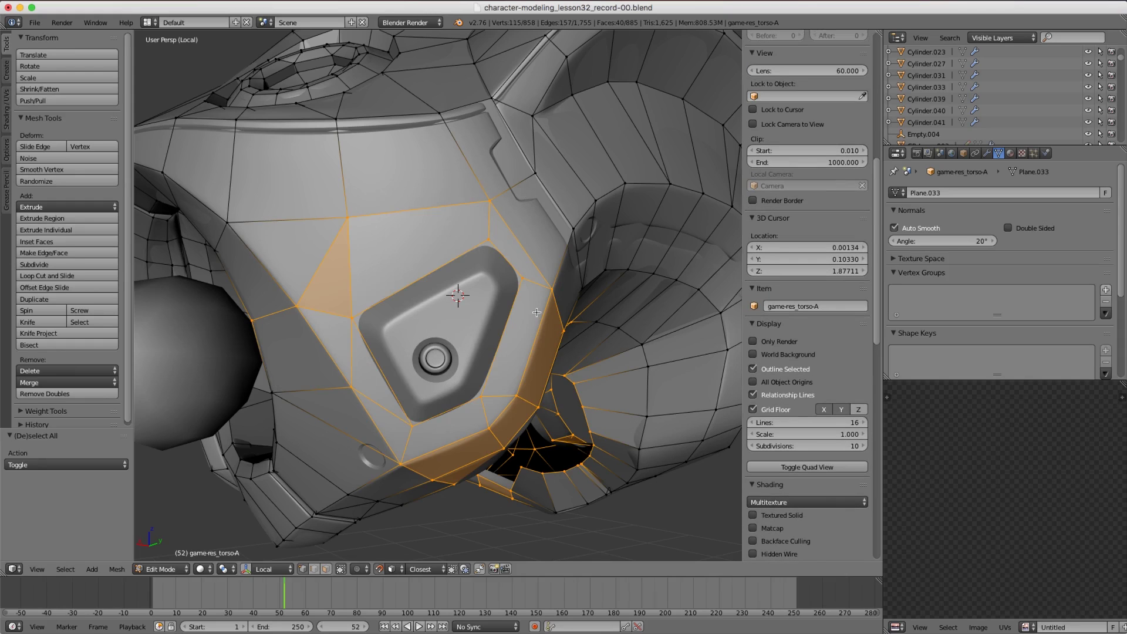
pyautogui.press('f')
# - Extrude the recess's face in place and scale it to about 0.712 to form the smaller inner floor
pyautogui.hotkey('ctrl', 'Tab')
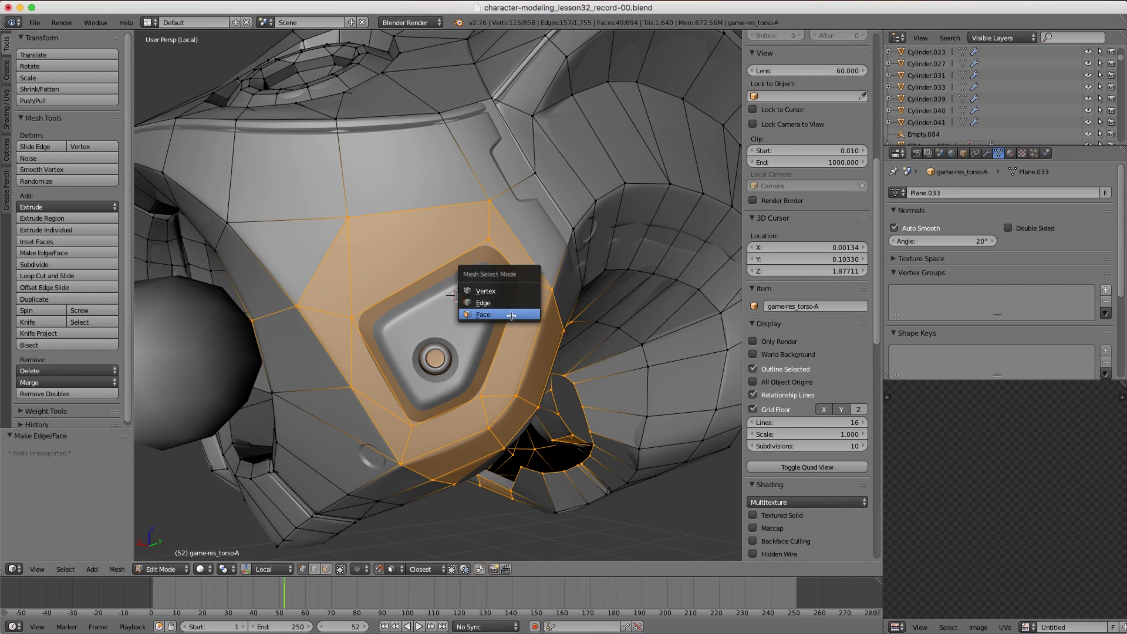
pyautogui.click(481, 315)
pyautogui.moveTo(489, 276); pyautogui.dragTo(488, 273, button='middle')
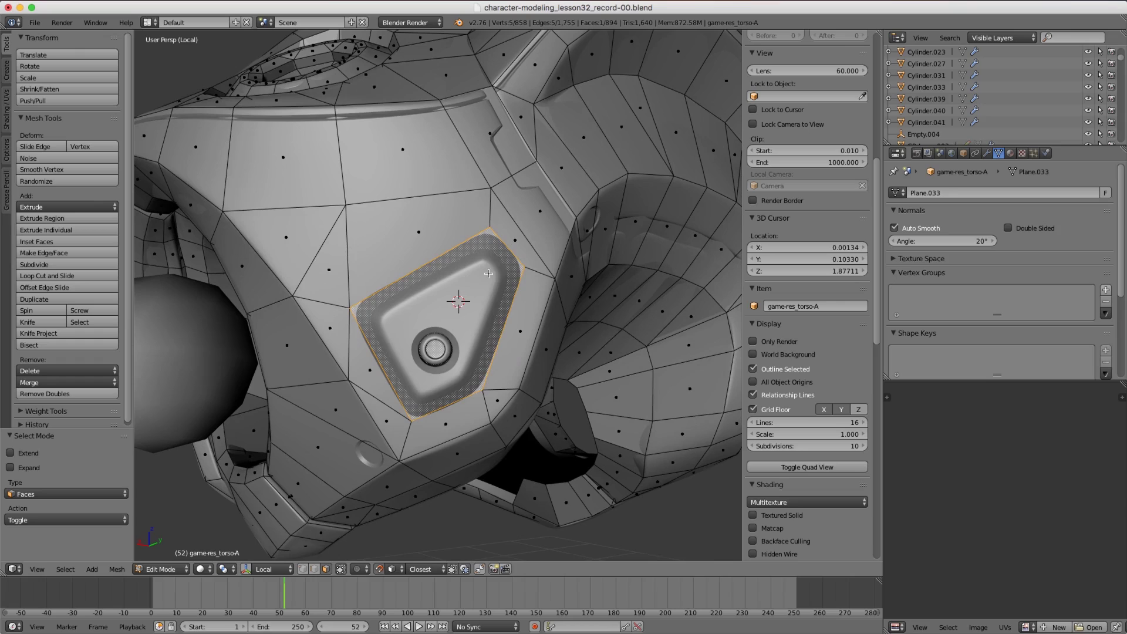
pyautogui.press('e')
pyautogui.rightClick(525, 254)
pyautogui.press('s')
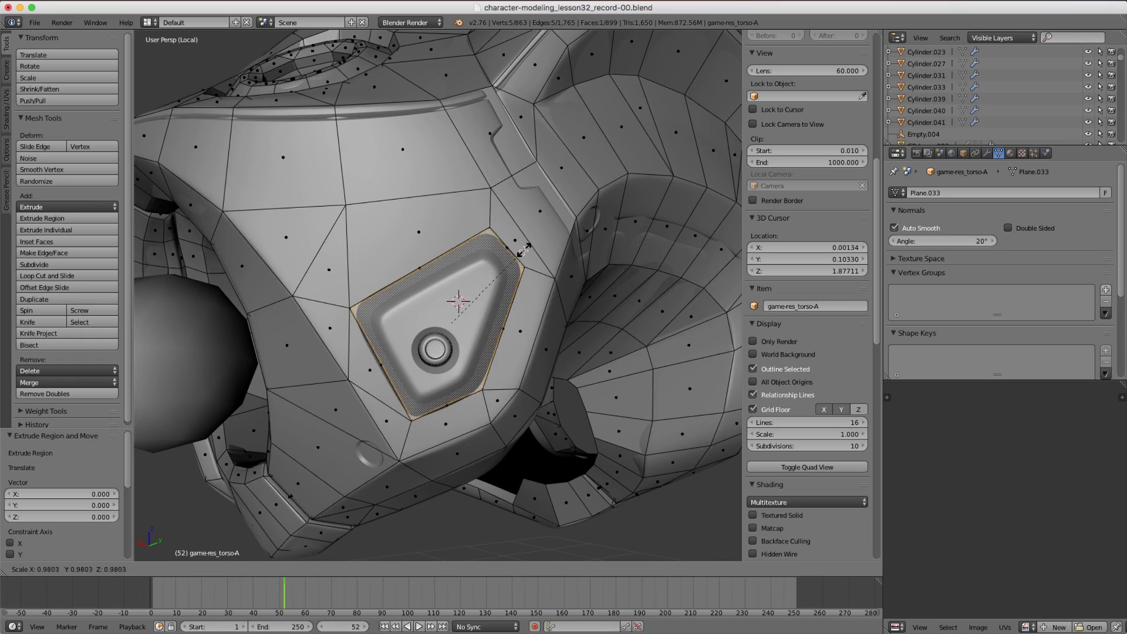
pyautogui.click(489, 251)
# - Move the inner floor's outer-side and lowest corner vertices onto the matching corners of the high-res recess
pyautogui.hotkey('ctrl', 'Tab')
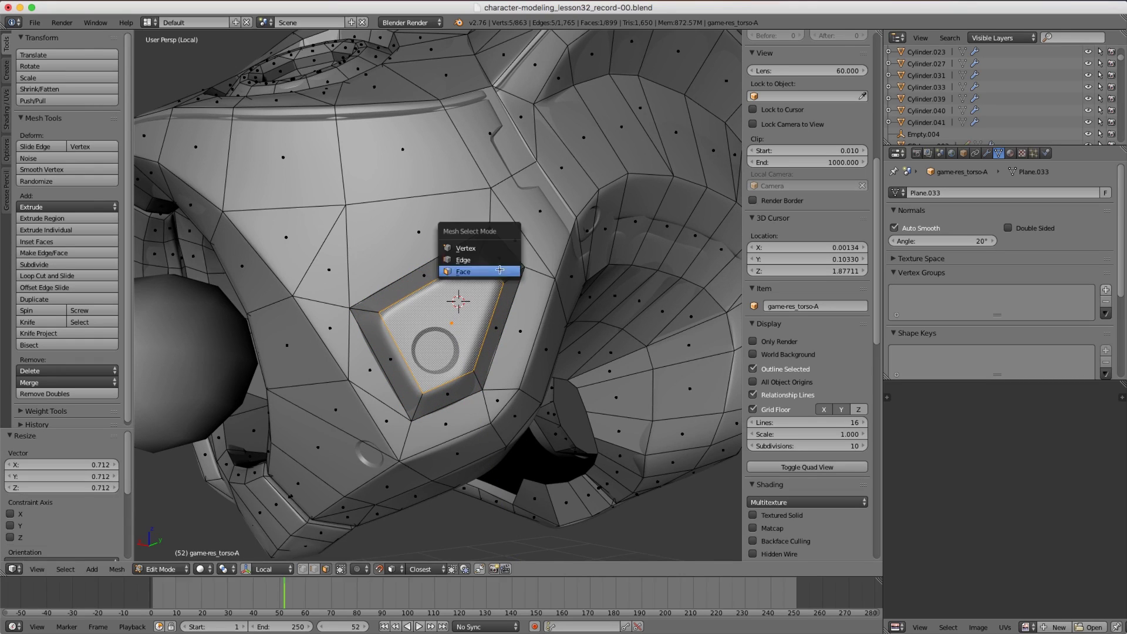
pyautogui.click(489, 251)
pyautogui.rightClick(402, 304)
pyautogui.press('g')
pyautogui.click(402, 335)
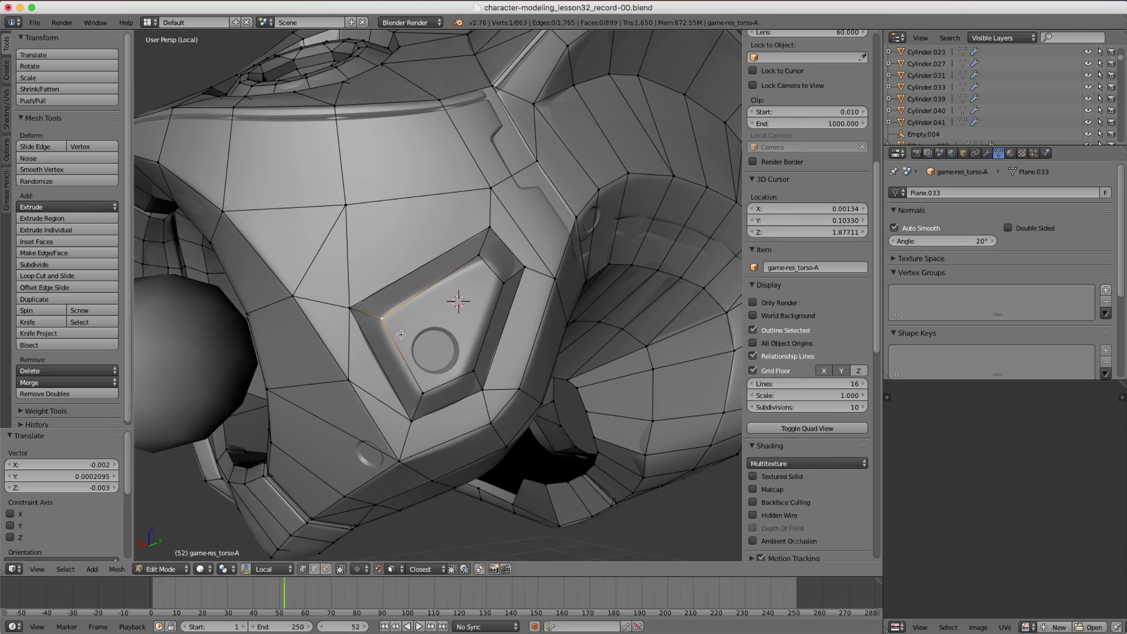
pyautogui.rightClick(421, 403)
pyautogui.press('g')
pyautogui.click(422, 404)
# - Move the inner floor's remaining lower corner and two upper corner vertices to fit the high-res recess floor
pyautogui.rightClick(468, 375)
pyautogui.press('g')
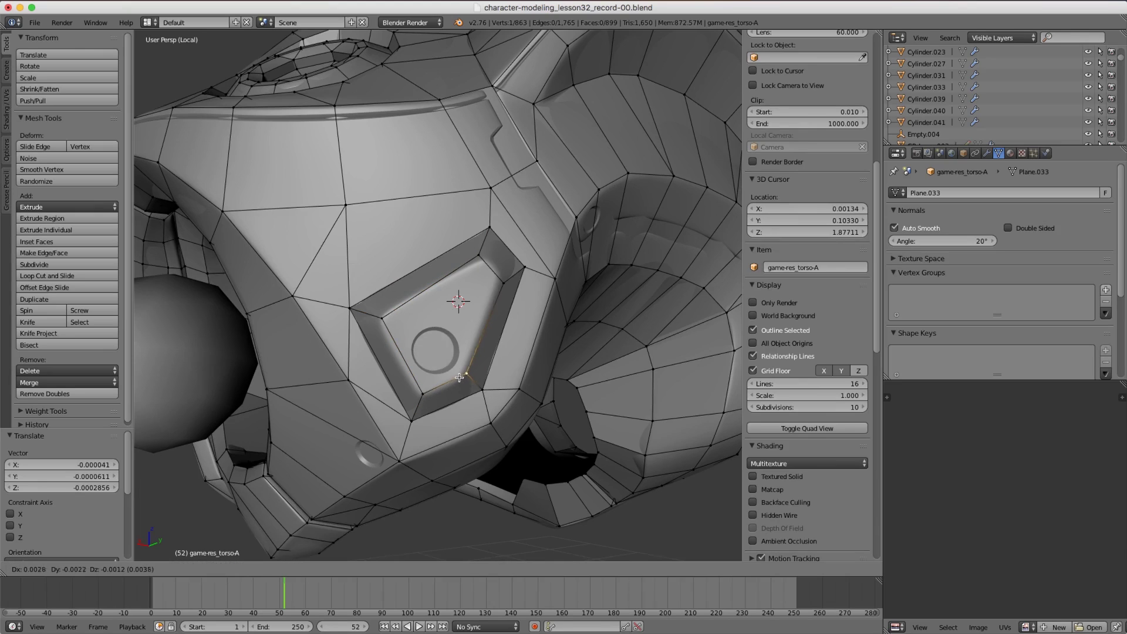
pyautogui.click(453, 380)
pyautogui.rightClick(496, 278)
pyautogui.press('g')
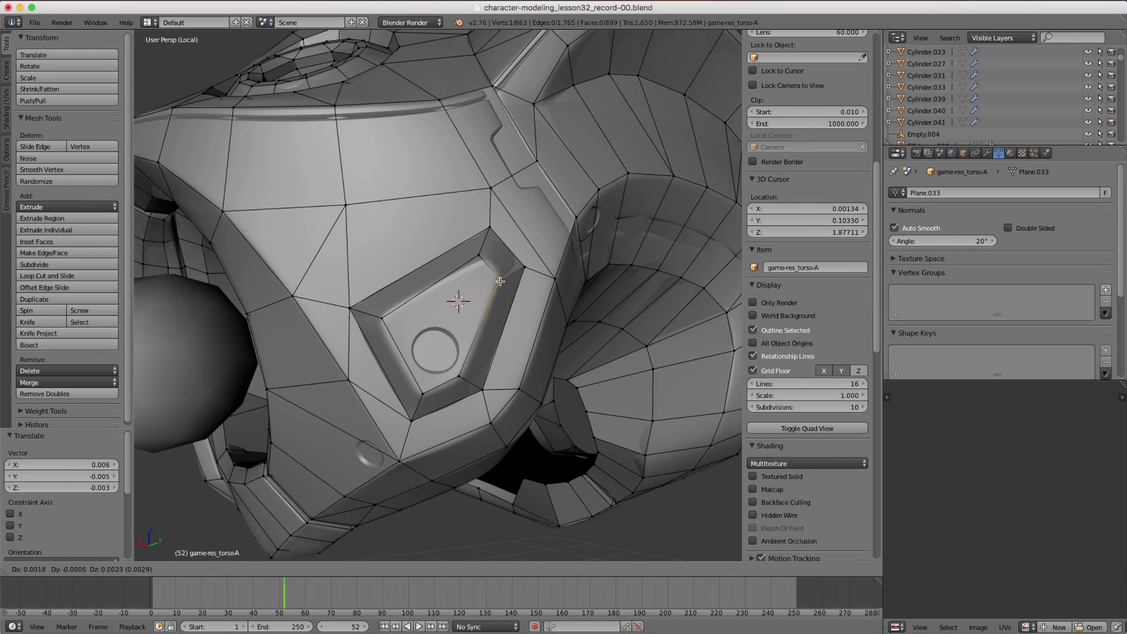
pyautogui.click(495, 275)
pyautogui.rightClick(485, 263)
pyautogui.press('g')
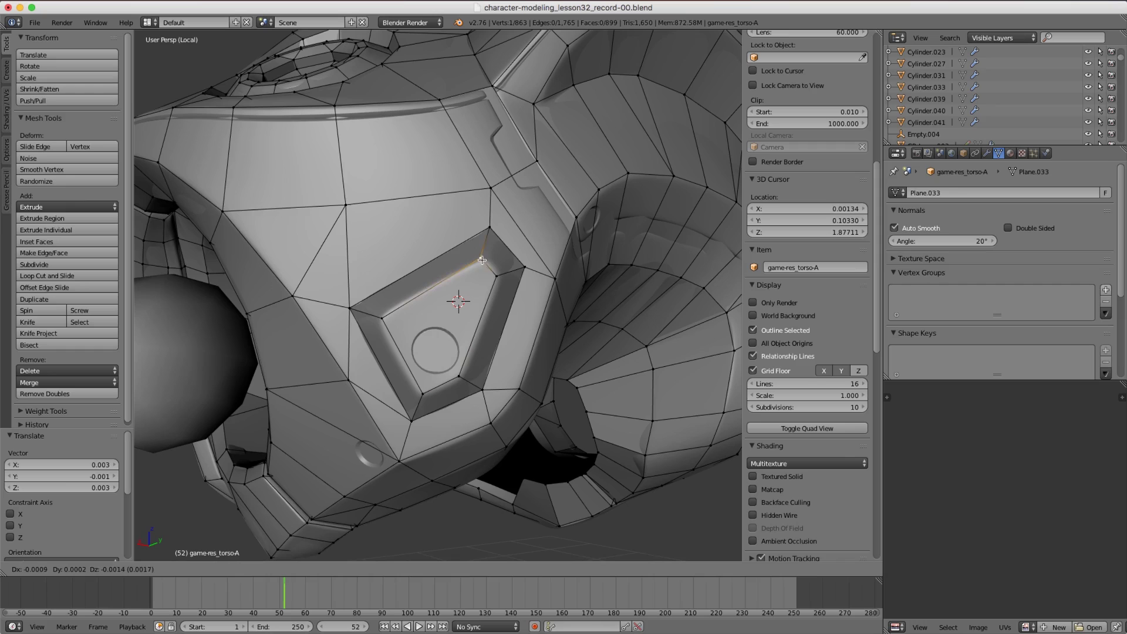
pyautogui.click(486, 264)
# - Split the recess floor with an edge from its outer-side corner to the opposite lower corner
pyautogui.keyDown('shift'); pyautogui.moveTo(497, 267); pyautogui.dragTo(484, 282, button='middle'); pyautogui.keyUp('shift')
pyautogui.scroll(2, 483, 282)
pyautogui.rightClick(381, 307)
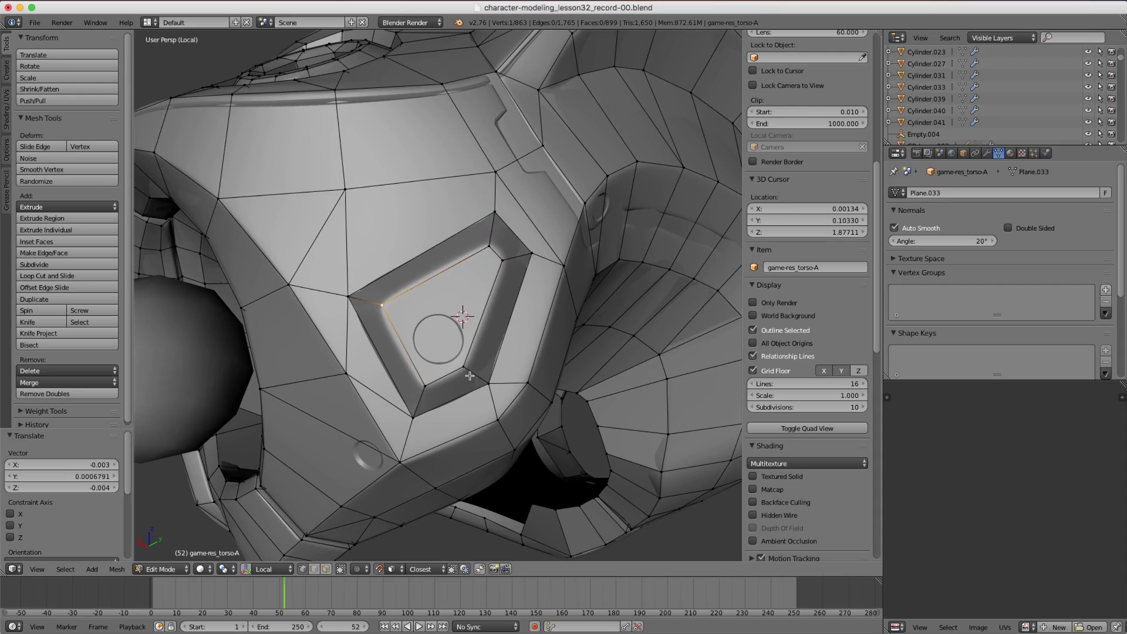
pyautogui.keyDown('shift'); pyautogui.rightClick(465, 369); pyautogui.keyUp('shift')
pyautogui.press('j')
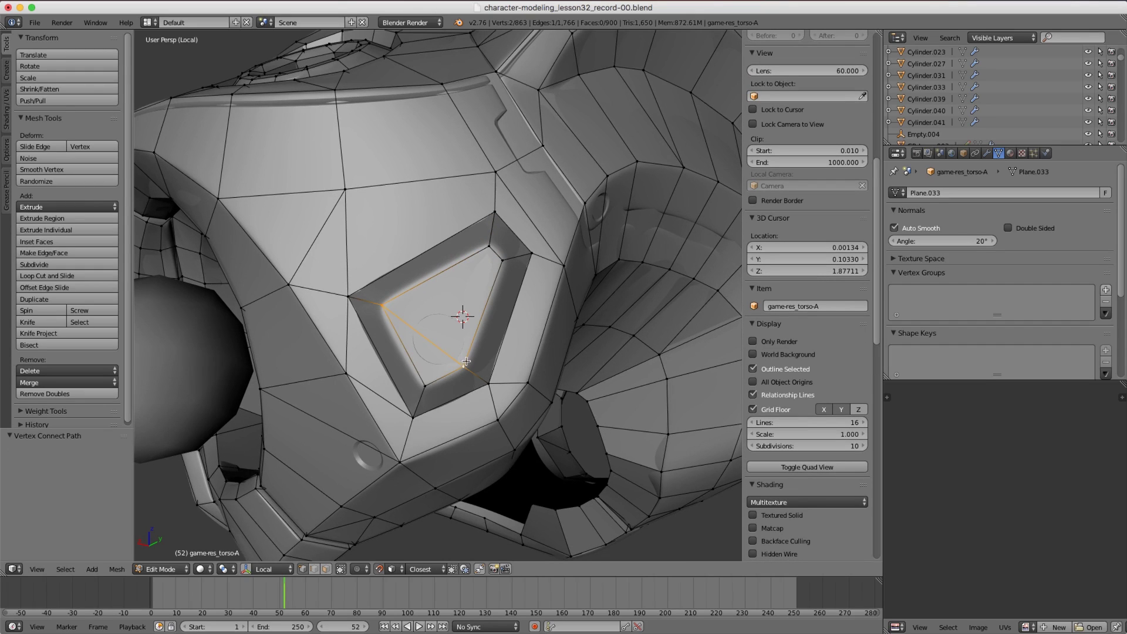
pyautogui.press('a')
# - Leave mesh editing and inspect the game-res torso with all other objects temporarily hidden
pyautogui.scroll(-5, 460, 283)
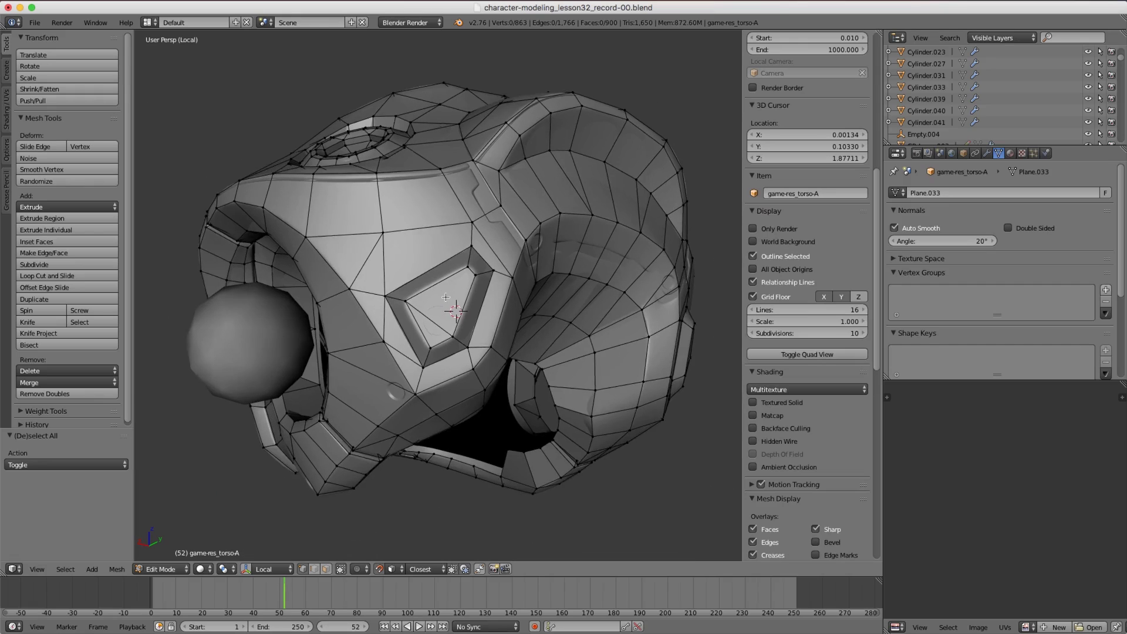
pyautogui.scroll(3, 427, 329)
pyautogui.press('Tab')
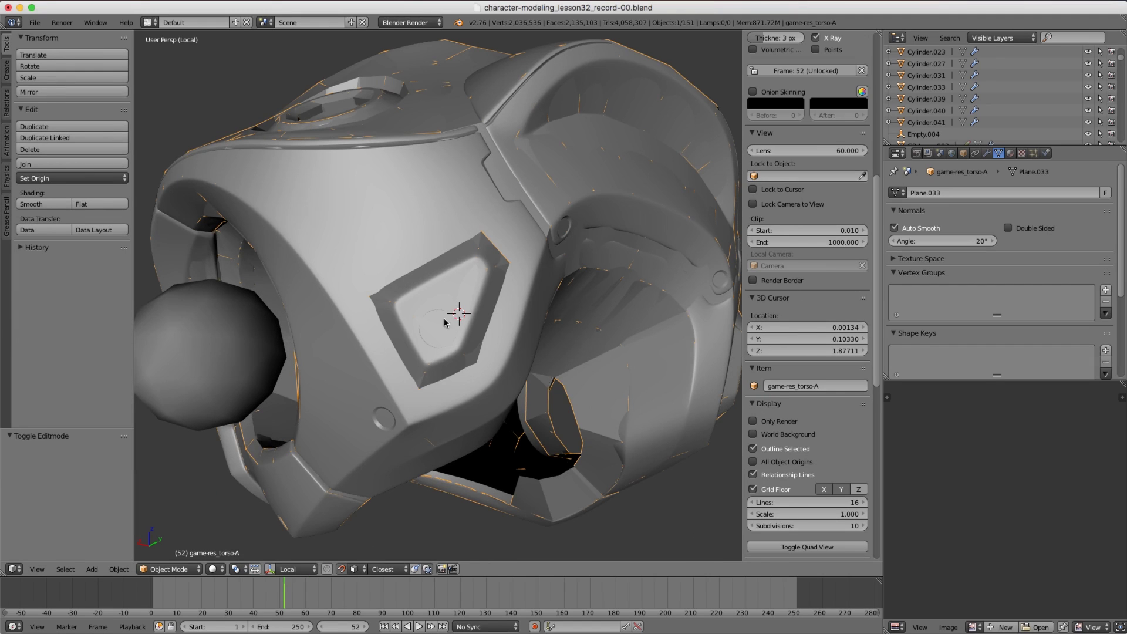
pyautogui.hotkey('shift', 'h')
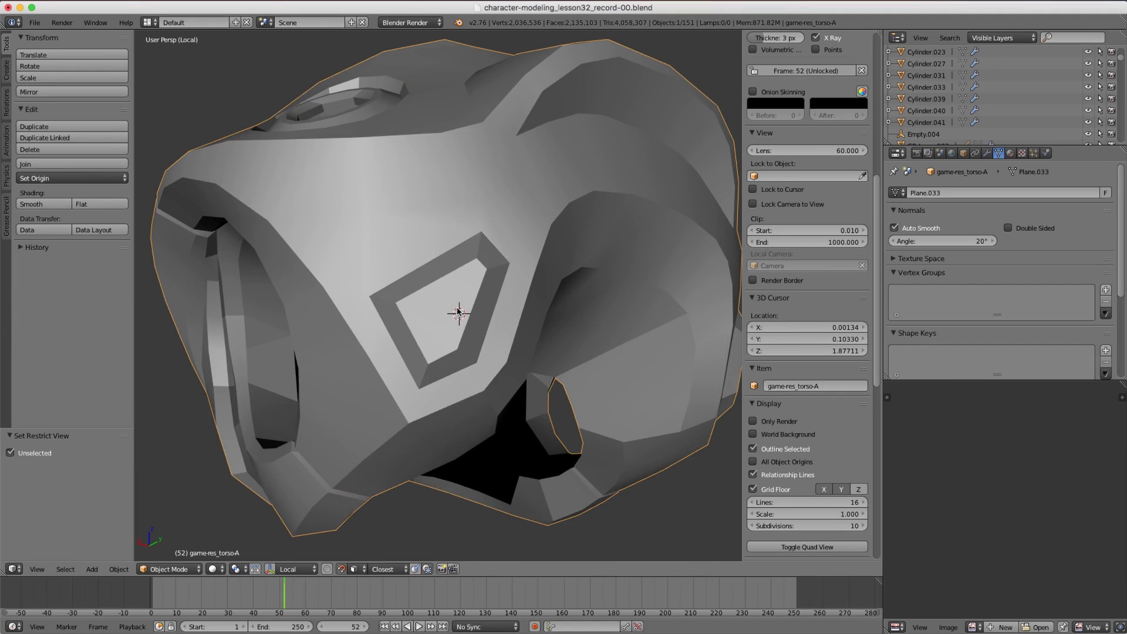
pyautogui.moveTo(472, 320); pyautogui.dragTo(472, 298, button='middle')
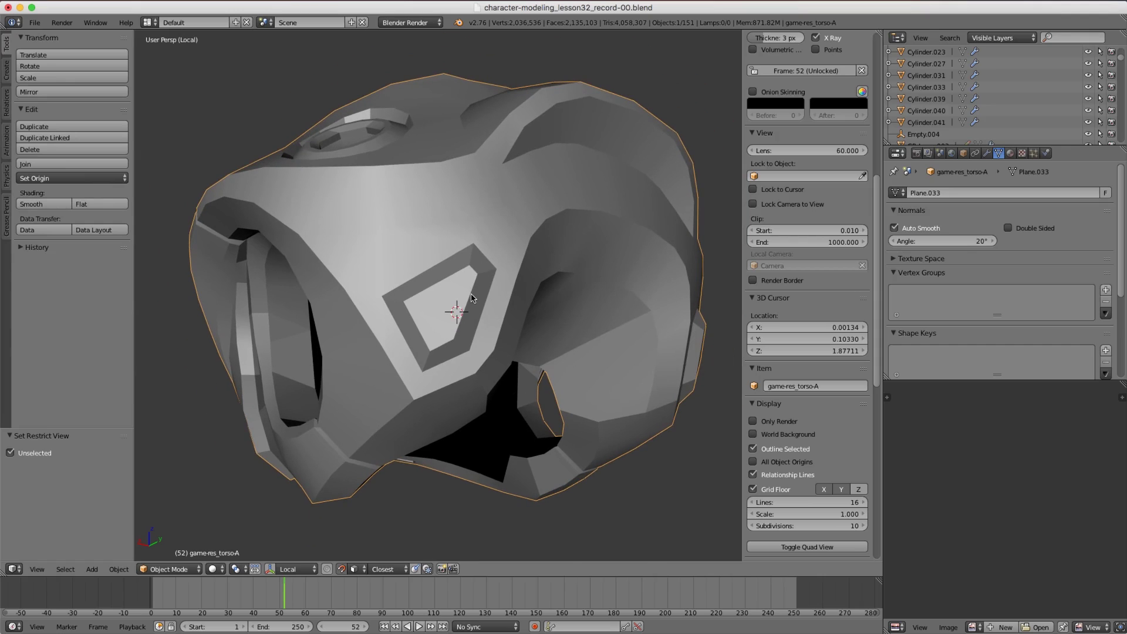
pyautogui.hotkey('ctrl', 'z')
# - Move the hi-res torso -0.063 along X and 0.045 along Y to separate it from the game-res mesh
pyautogui.rightClick(416, 262)
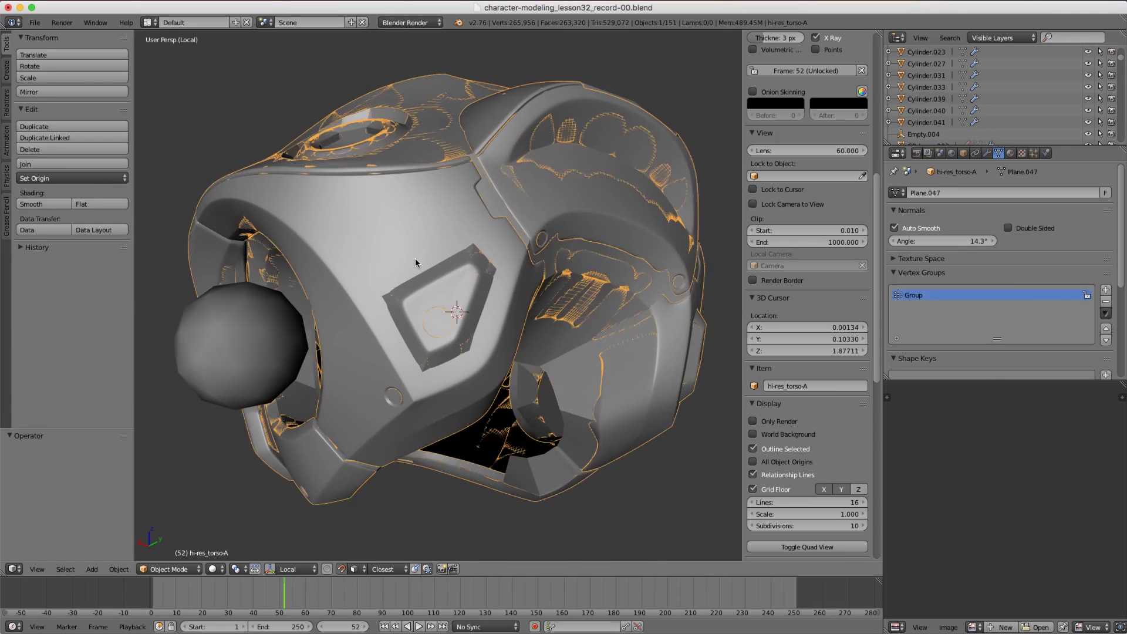
pyautogui.press('z')
pyautogui.press('z')
pyautogui.scroll(-2, 552, 294)
pyautogui.press('g')
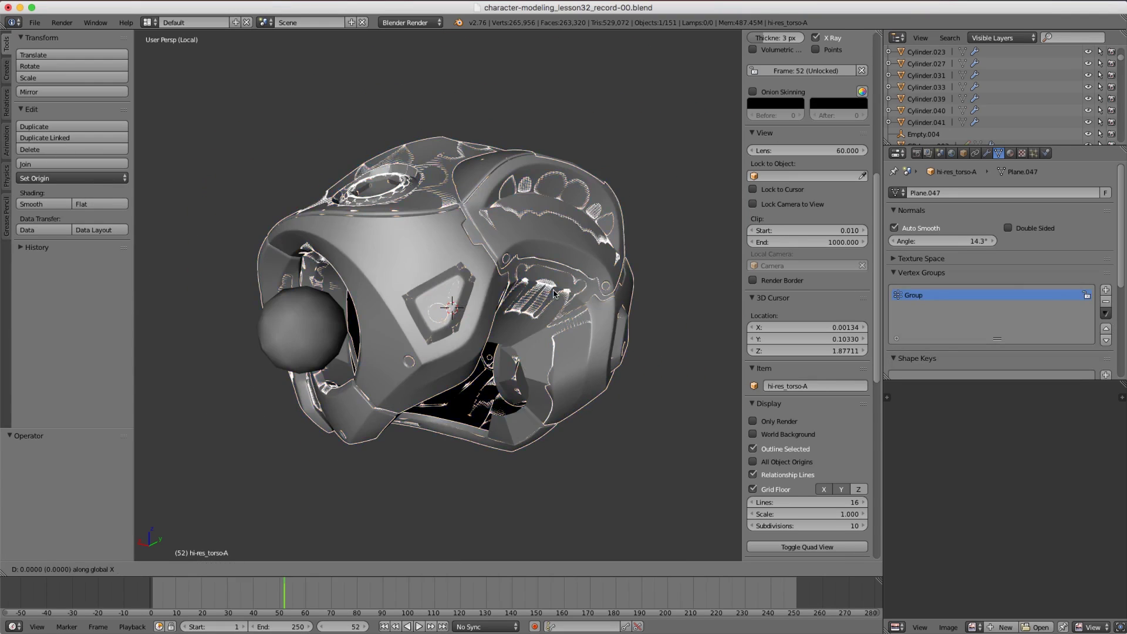
pyautogui.press('x')
pyautogui.click(704, 292)
pyautogui.press('g')
pyautogui.press('y')
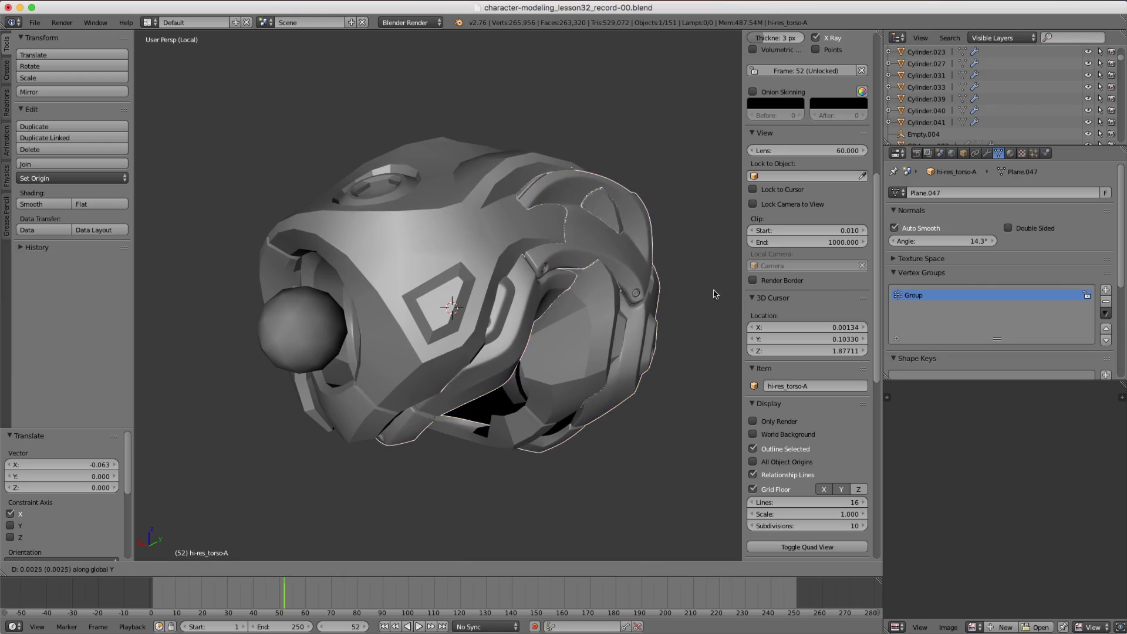
pyautogui.click(249, 306)
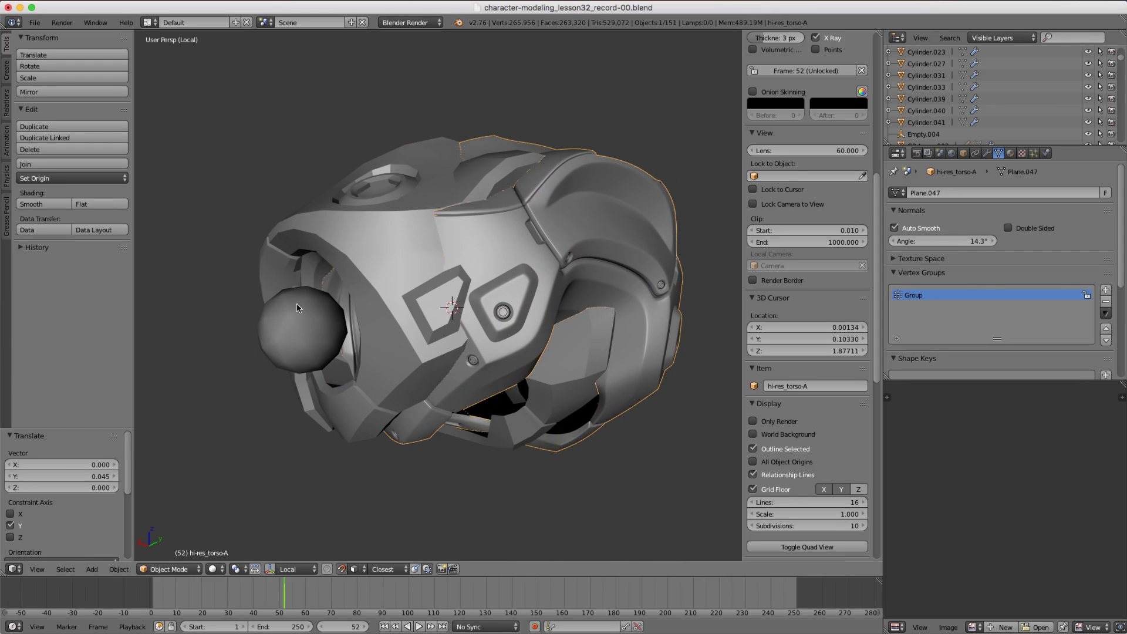
# - Move the hi-res torso another -0.041 along X and compare its side panel with the game-res recess
pyautogui.press('g')
pyautogui.press('x')
pyautogui.click(536, 279)
pyautogui.scroll(3, 494, 327)
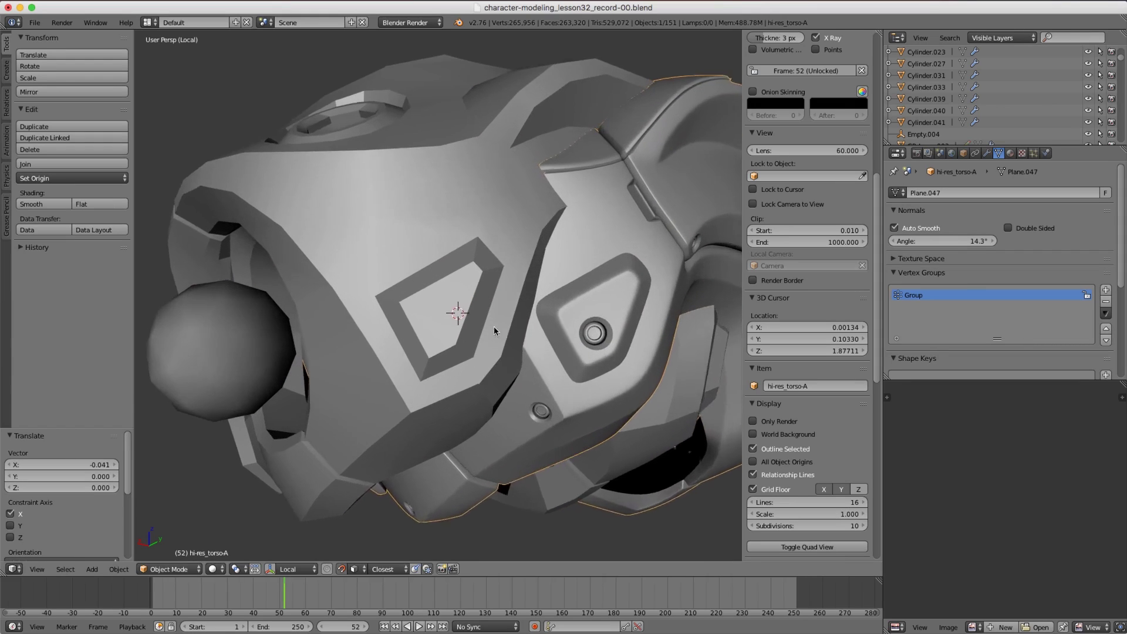
pyautogui.scroll(1, 494, 327)
pyautogui.keyDown('shift'); pyautogui.moveTo(563, 299); pyautogui.dragTo(481, 322, button='middle'); pyautogui.keyUp('shift')
pyautogui.scroll(1, 480, 323)
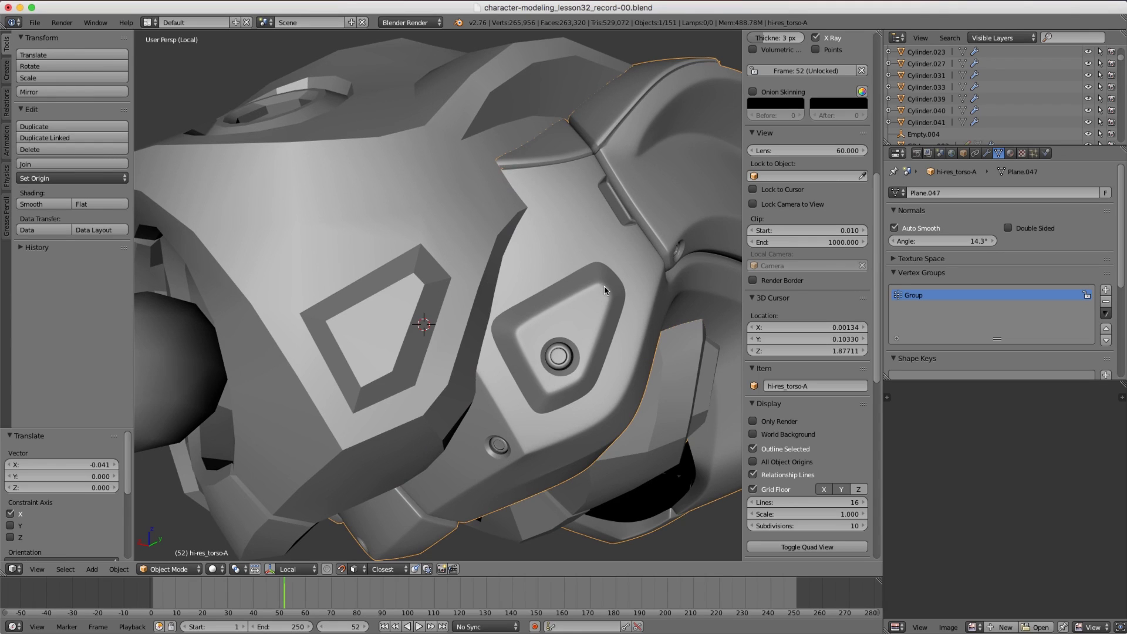
pyautogui.scroll(-2, 414, 274)
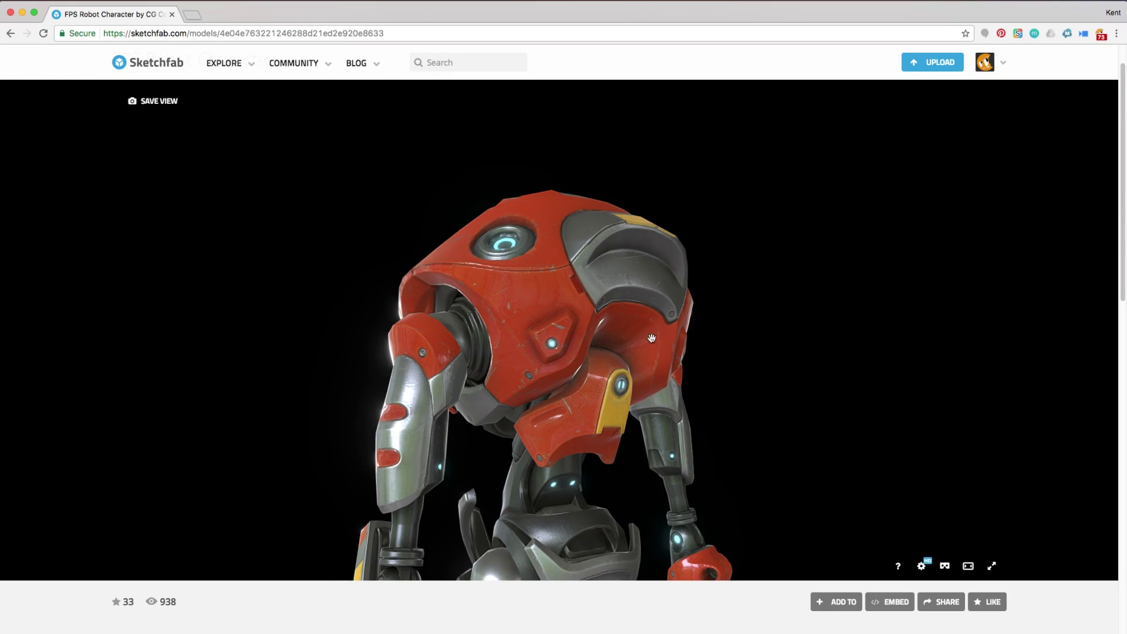
# - Switch to the finished FPS Robot Character on Sketchfab and examine its recessed side panel up close and from several angles
pyautogui.moveTo(654, 341)
pyautogui.mouseDown()
pyautogui.moveTo(608, 341)
pyautogui.moveTo(697, 350)
pyautogui.moveTo(679, 305)
pyautogui.mouseUp()
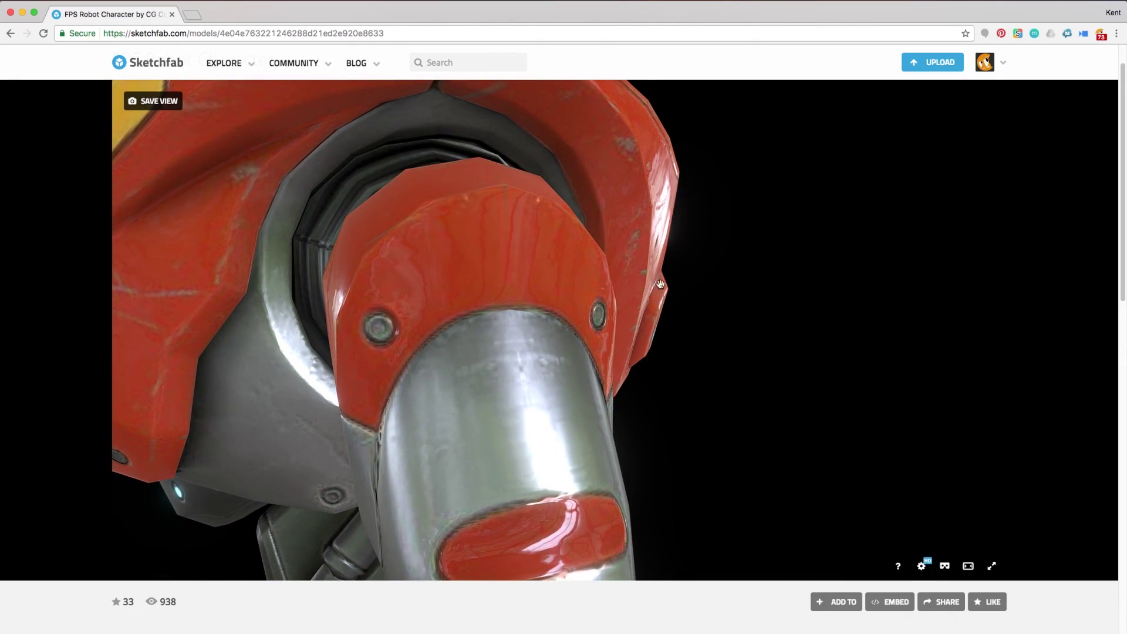
pyautogui.moveTo(788, 282)
pyautogui.mouseDown()
pyautogui.moveTo(707, 274)
pyautogui.moveTo(531, 300)
pyautogui.mouseUp()
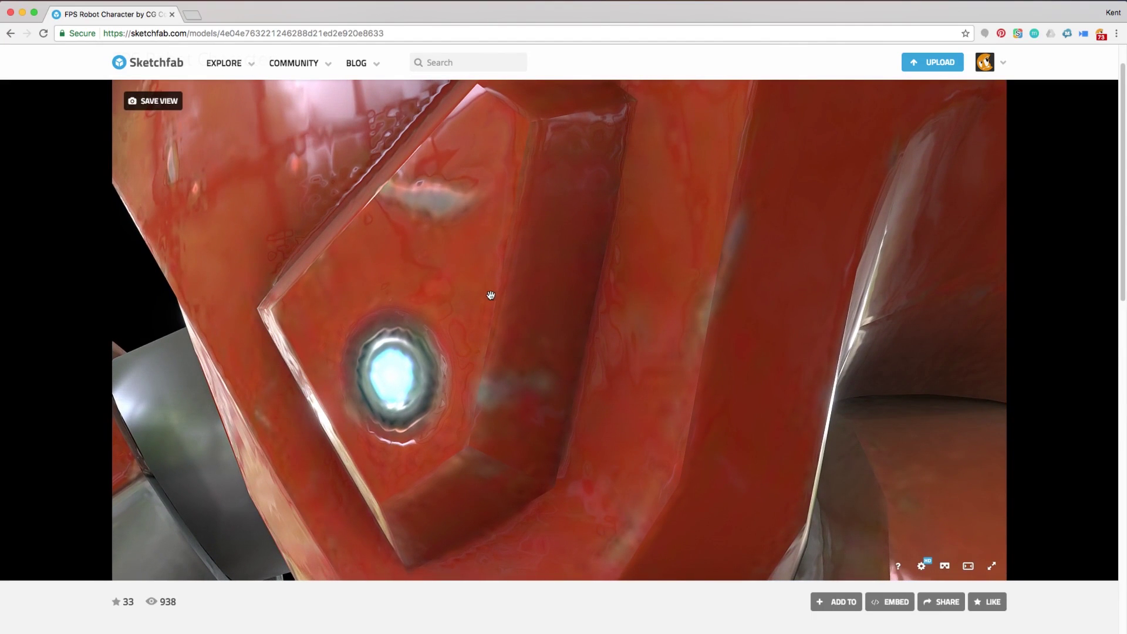
pyautogui.scroll(-5, 494, 296)
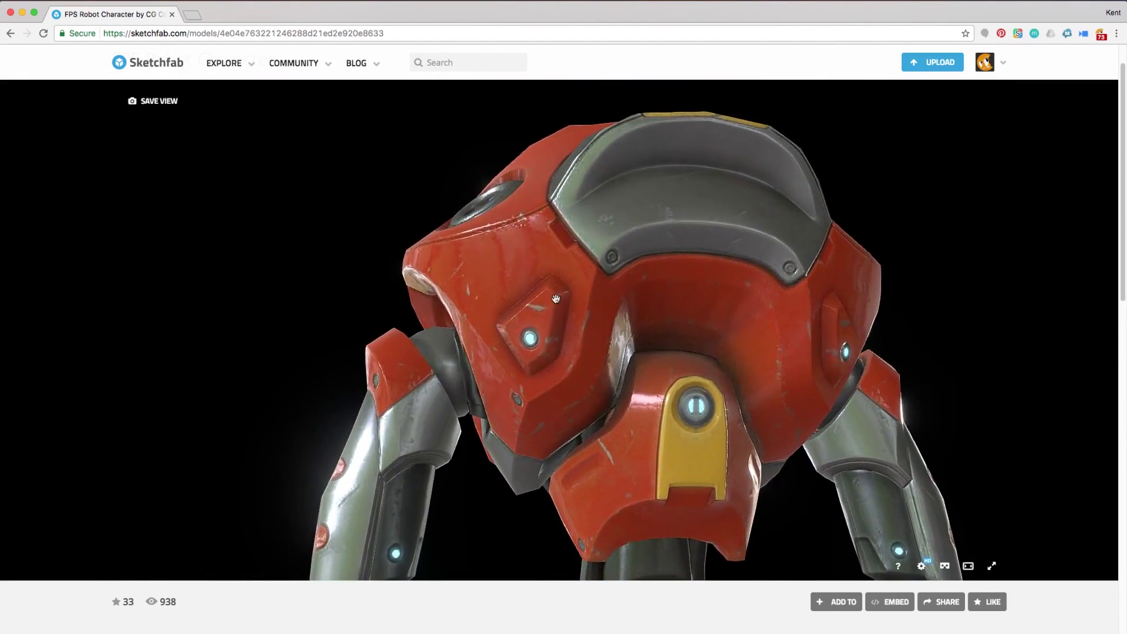
pyautogui.moveTo(556, 297)
pyautogui.mouseDown()
pyautogui.moveTo(546, 299)
pyautogui.moveTo(586, 326)
pyautogui.mouseUp()
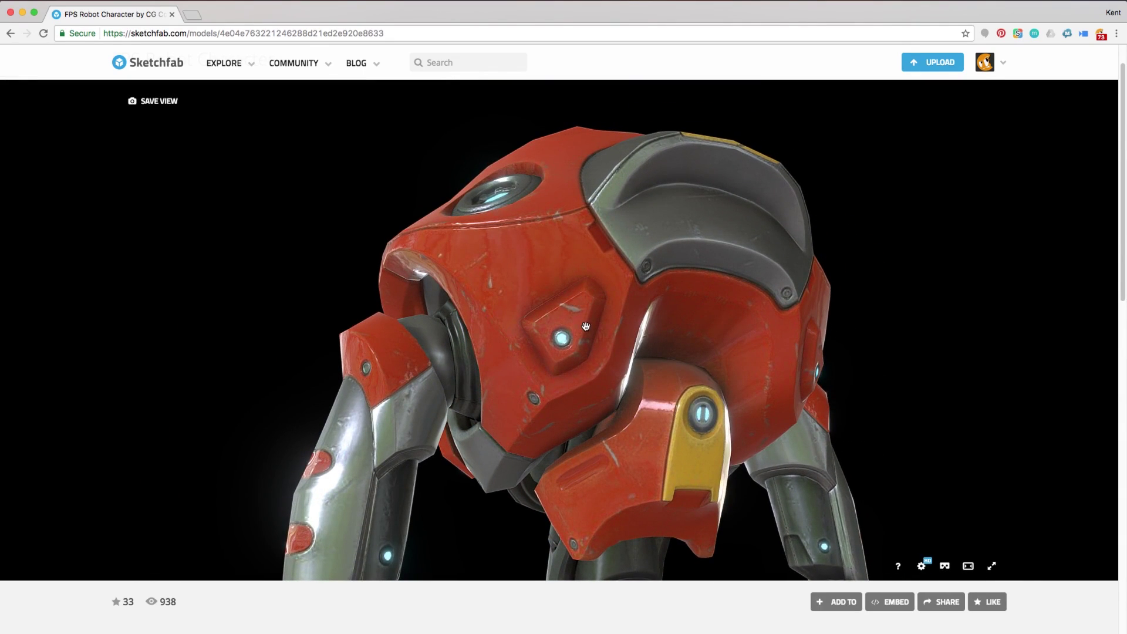
pyautogui.moveTo(585, 329); pyautogui.dragTo(602, 332)
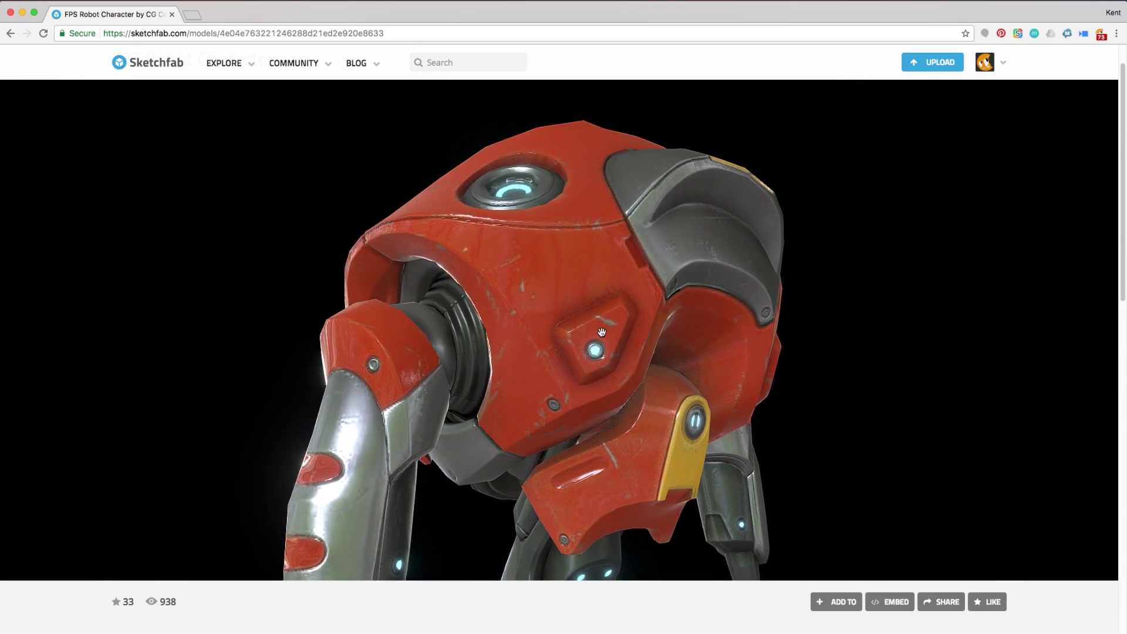